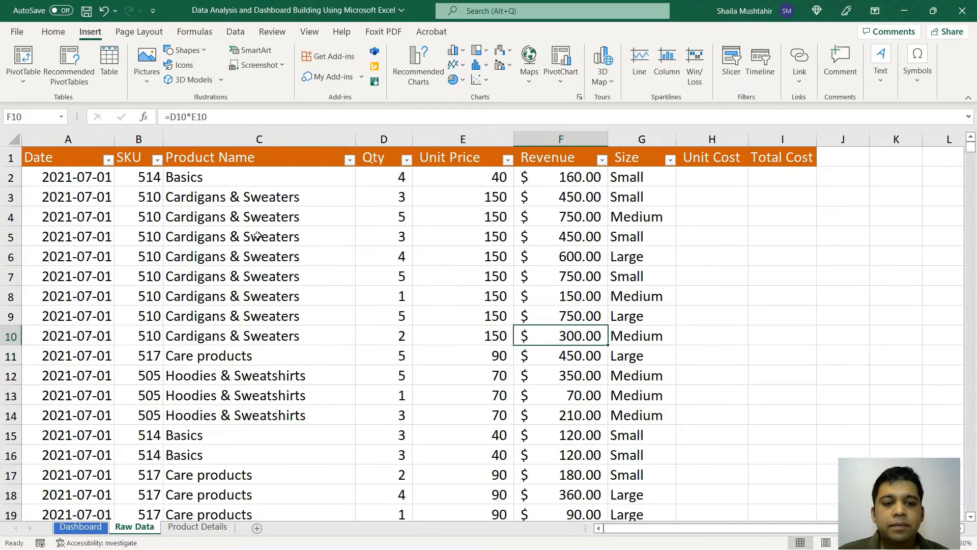
# - Examine the Raw Data columns from Date through Total Cost, including the empty Unit Cost column
pyautogui.click(90, 135)
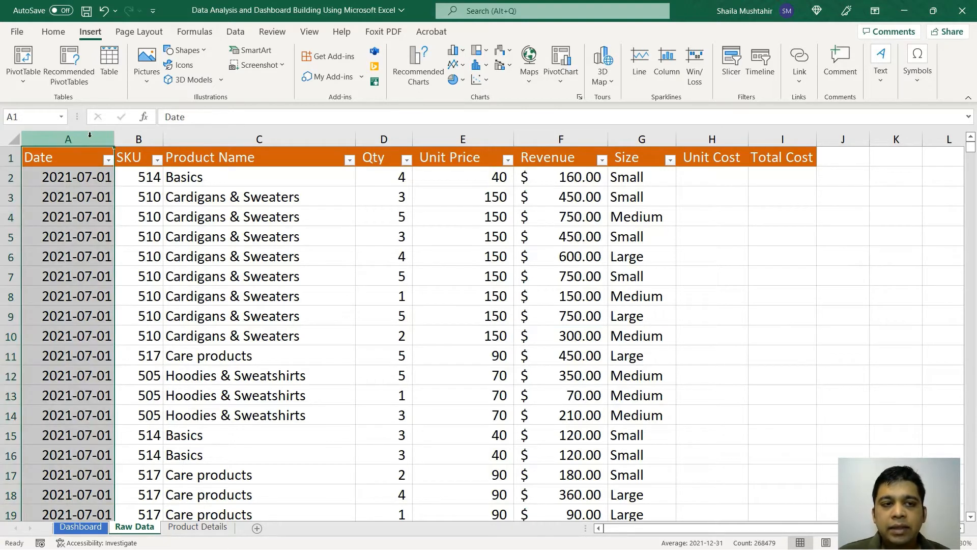
pyautogui.click(146, 135)
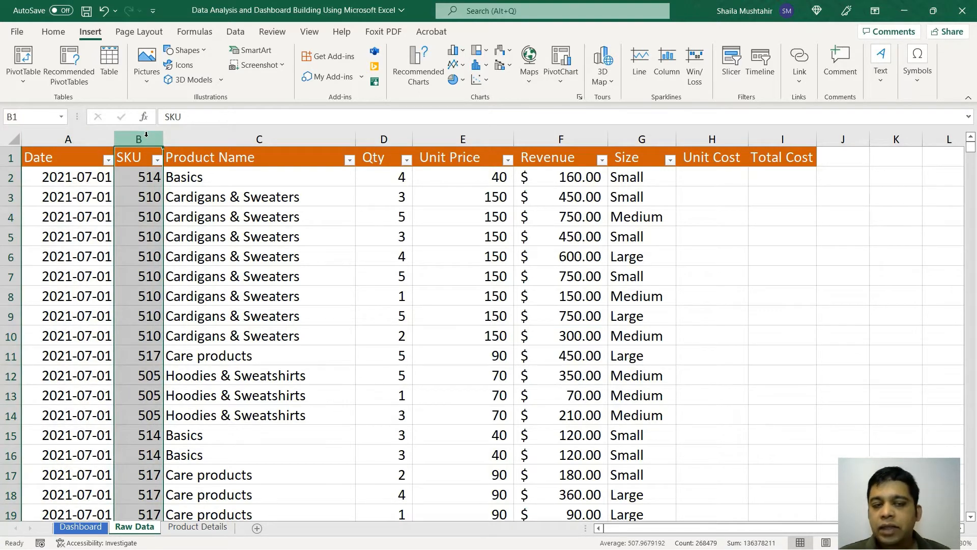
pyautogui.click(236, 136)
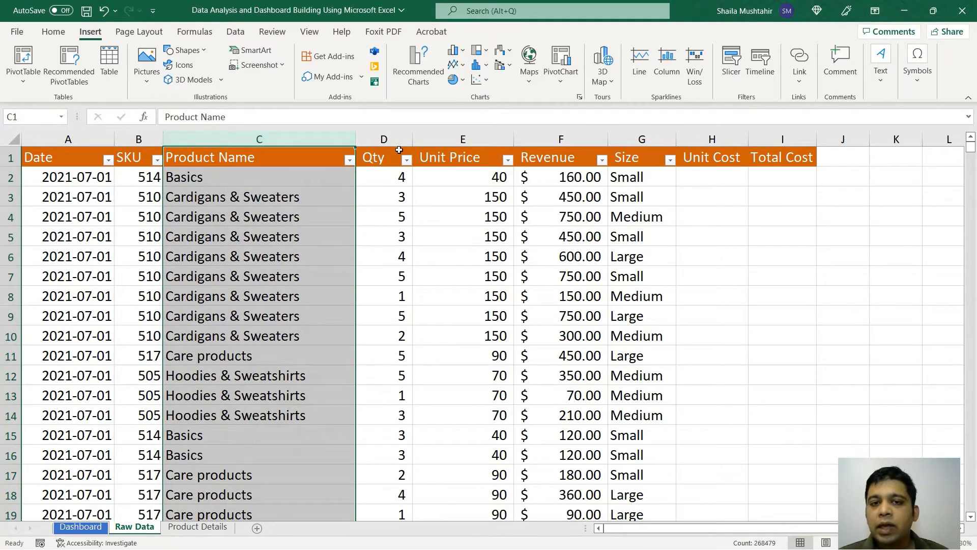
pyautogui.click(389, 133)
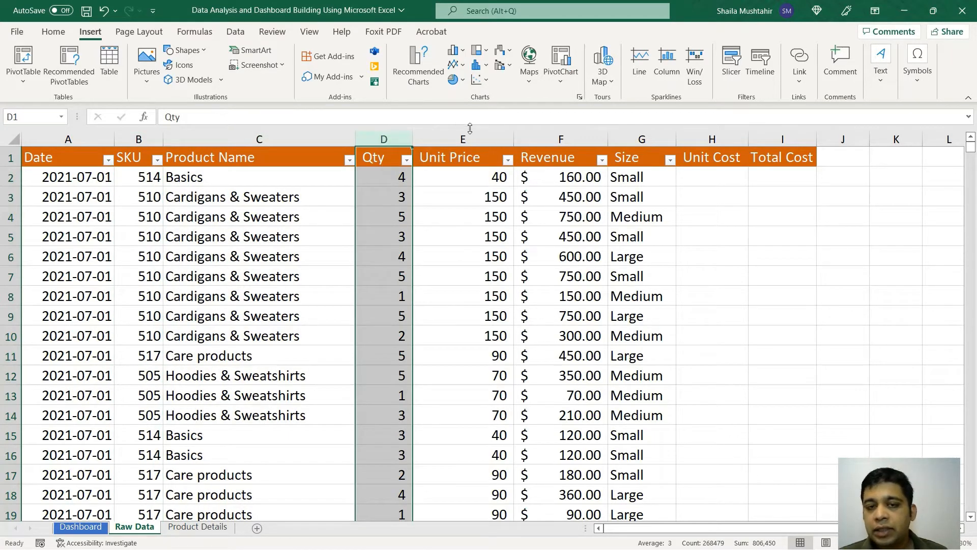
pyautogui.click(490, 139)
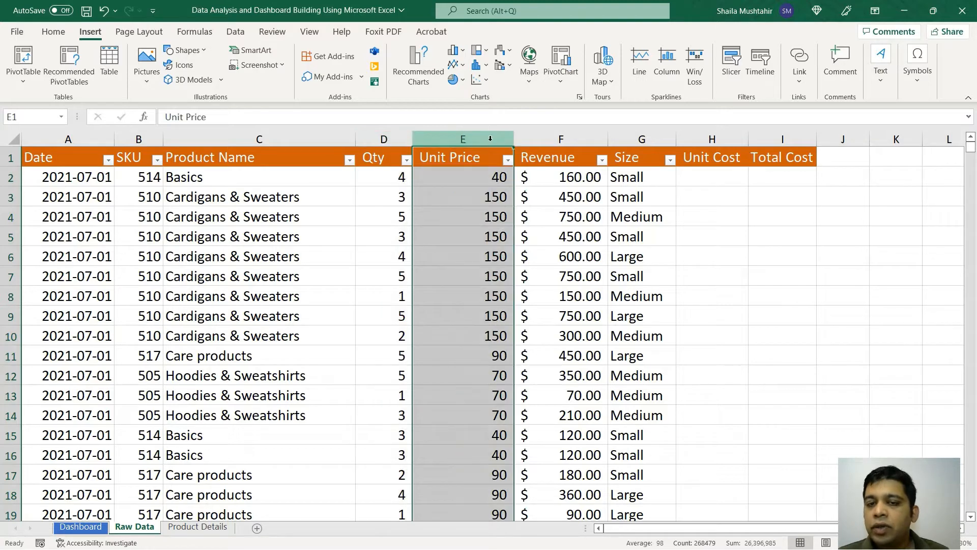
pyautogui.click(559, 136)
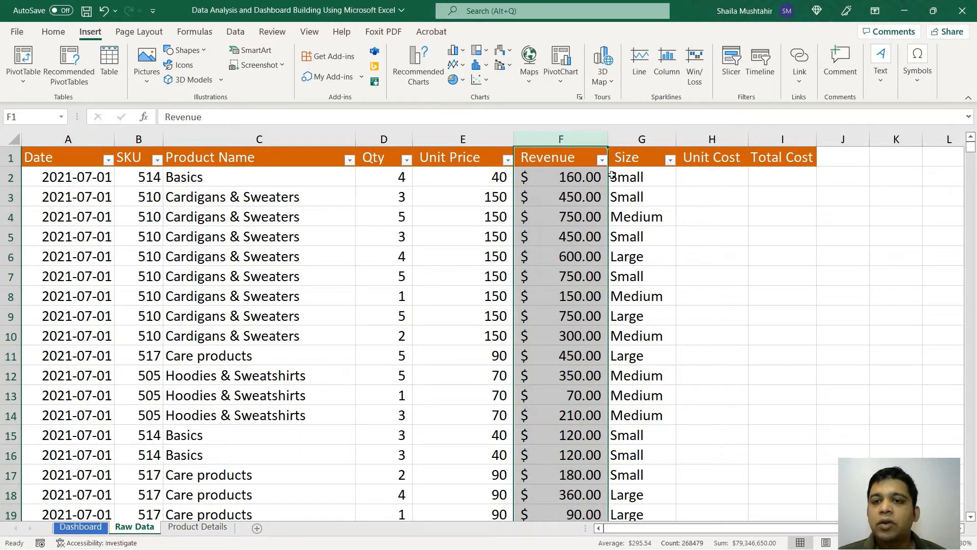
pyautogui.click(651, 140)
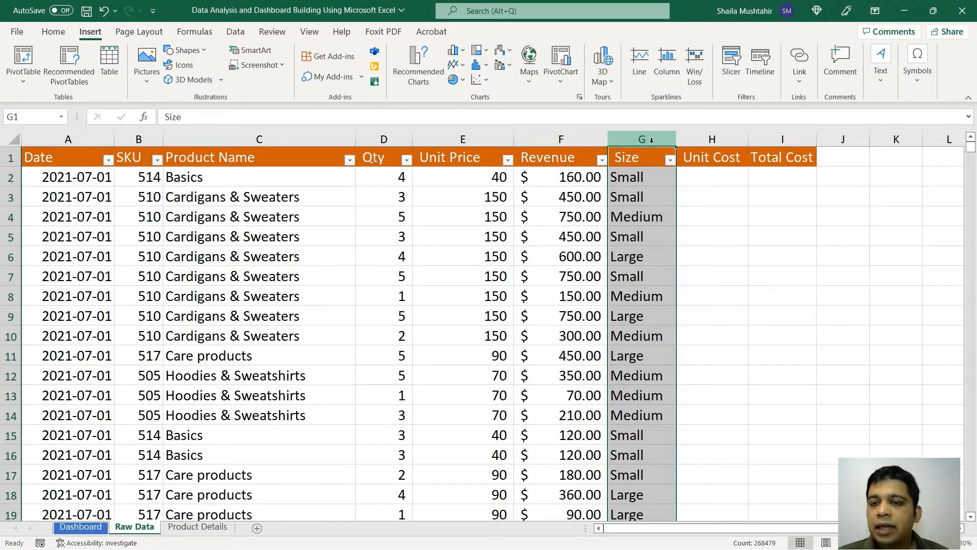
pyautogui.click(718, 140)
pyautogui.click(798, 141)
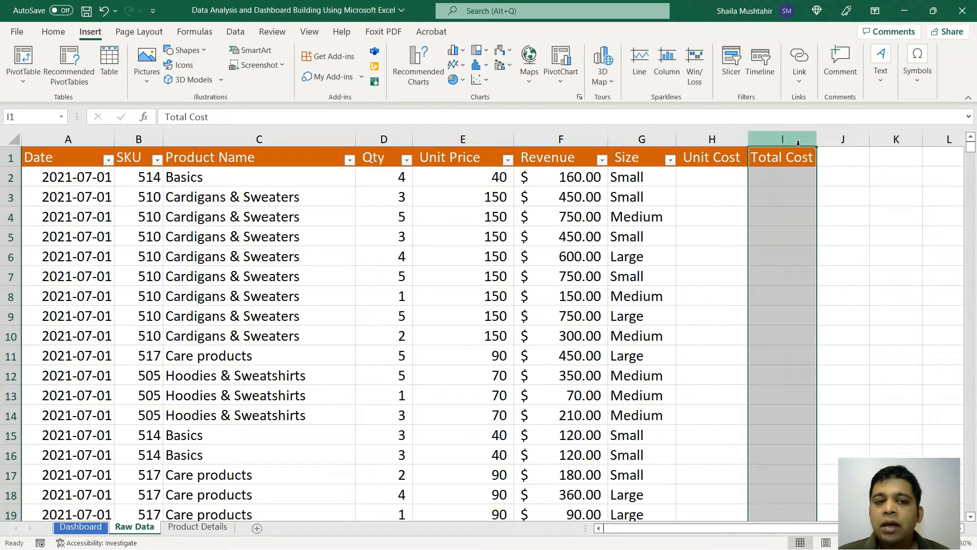
pyautogui.click(739, 138)
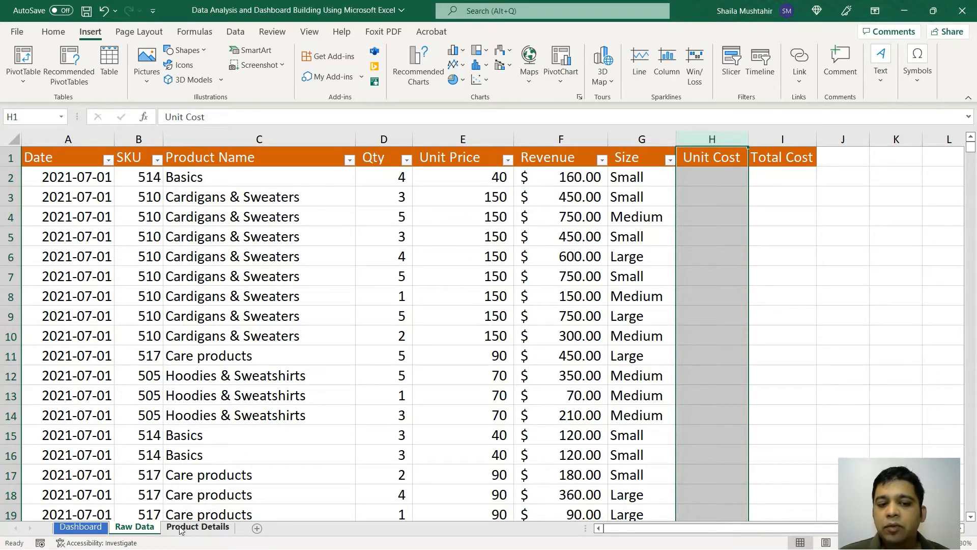
# - Review the product types, Unit Cost and SKU columns on the Product Details sheet
pyautogui.click(206, 530)
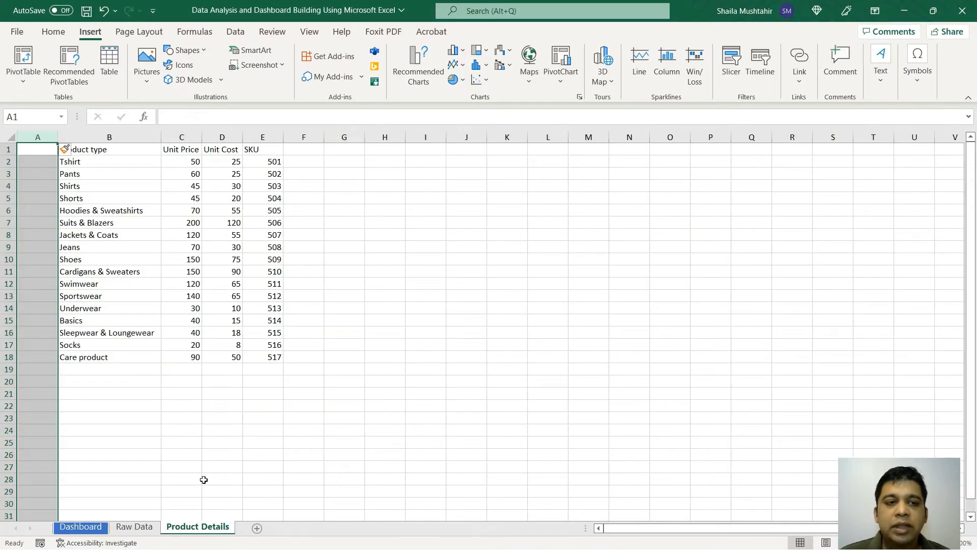
pyautogui.click(150, 212)
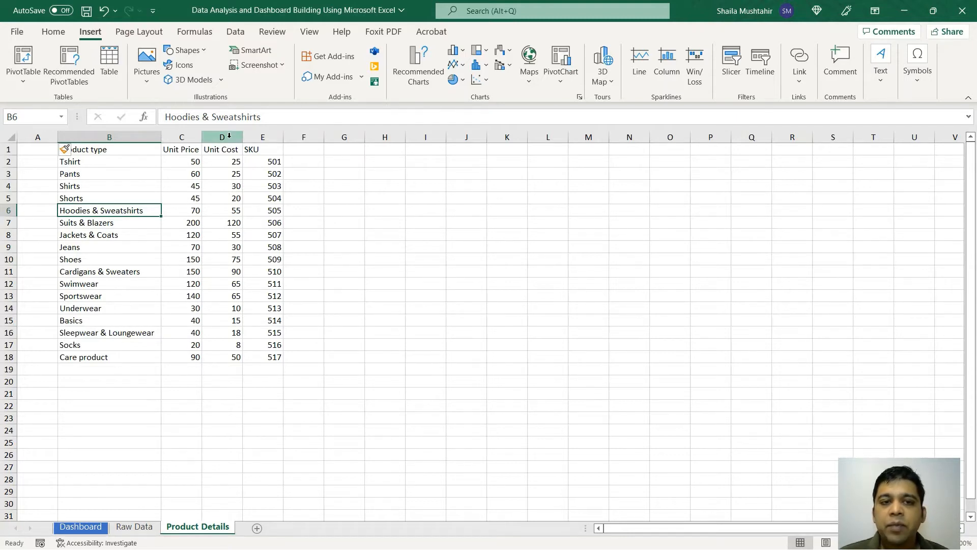
pyautogui.click(229, 136)
pyautogui.click(270, 136)
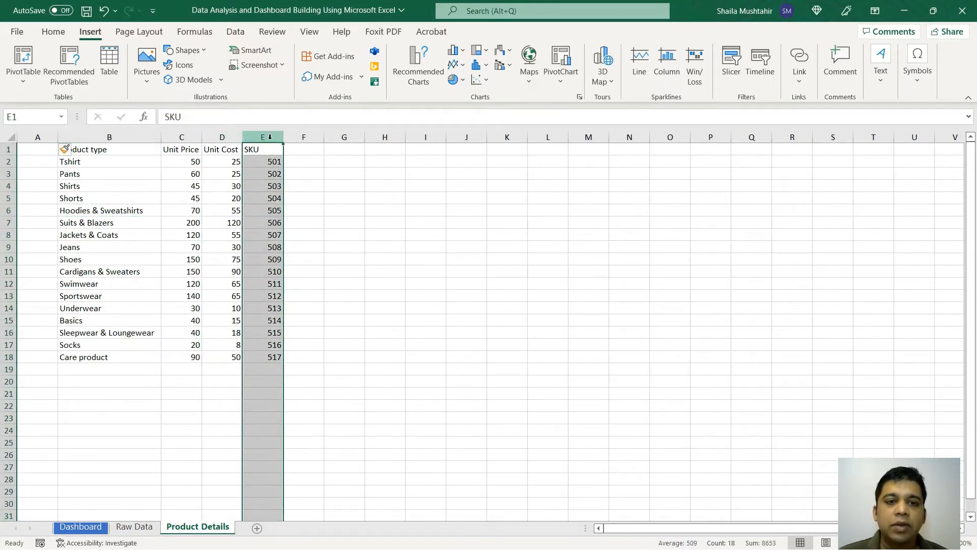
# - Select the first empty Unit Cost cell, H2, on Raw Data, and read the Part 5 tasks on the Dashboard sheet
pyautogui.click(143, 531)
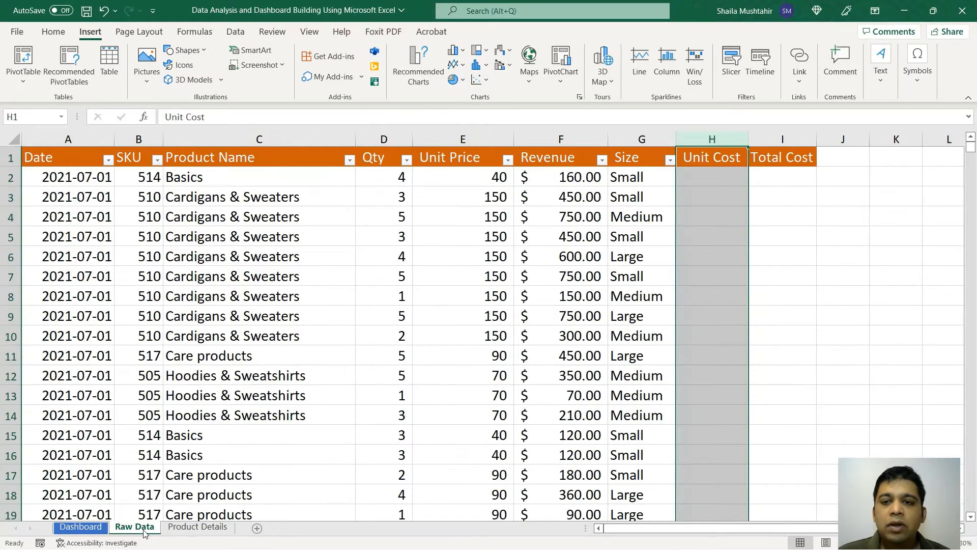
pyautogui.click(725, 188)
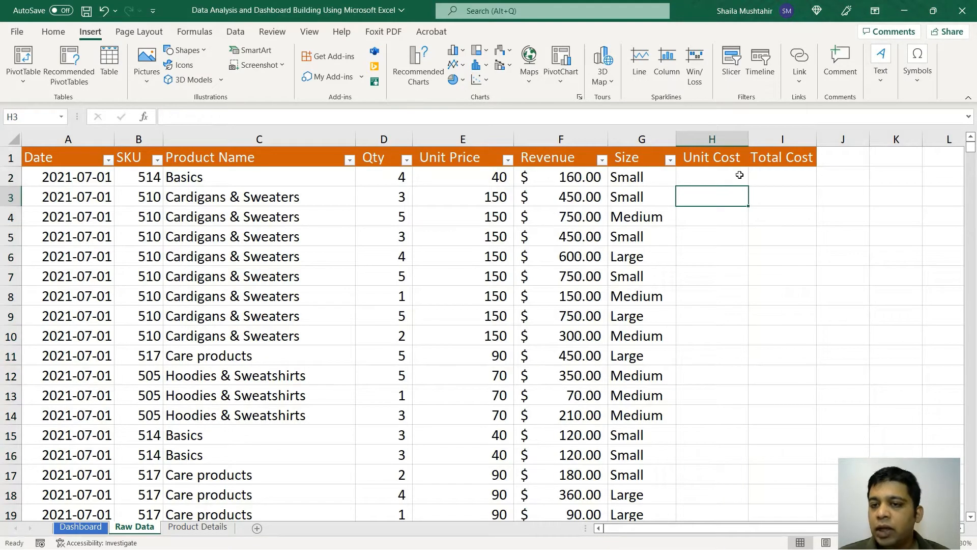
pyautogui.click(740, 175)
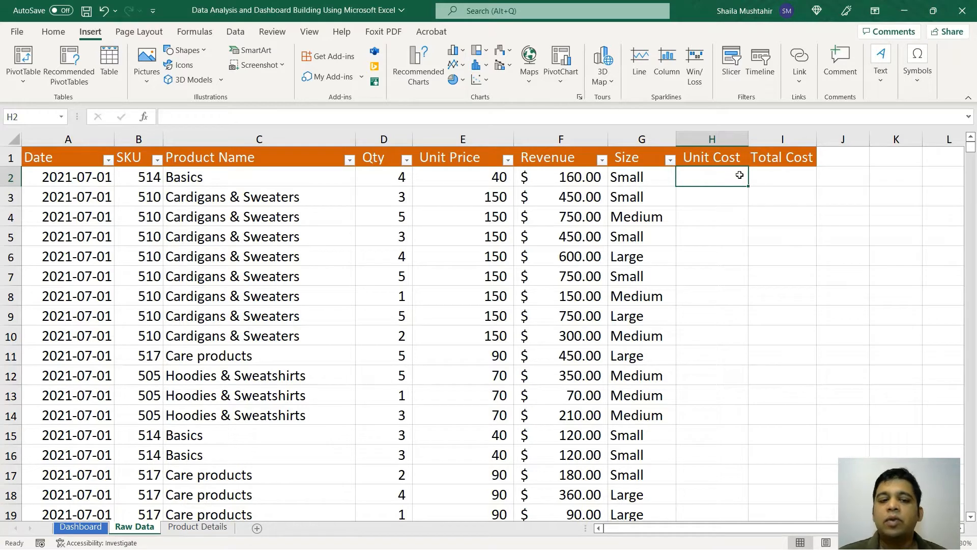
pyautogui.click(80, 527)
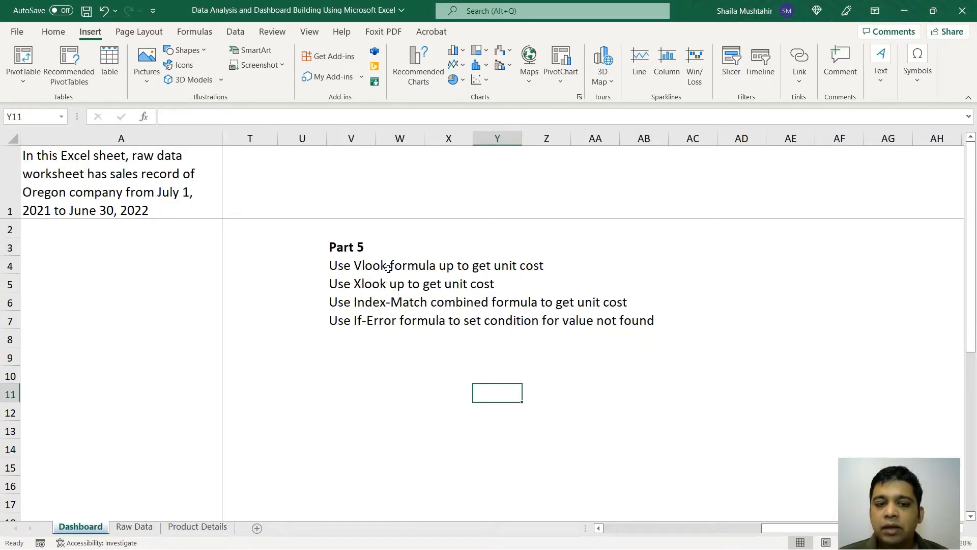
# - Begin a VLOOKUP formula in cell H2 of Raw Data with product name C2 as the lookup value
pyautogui.click(135, 527)
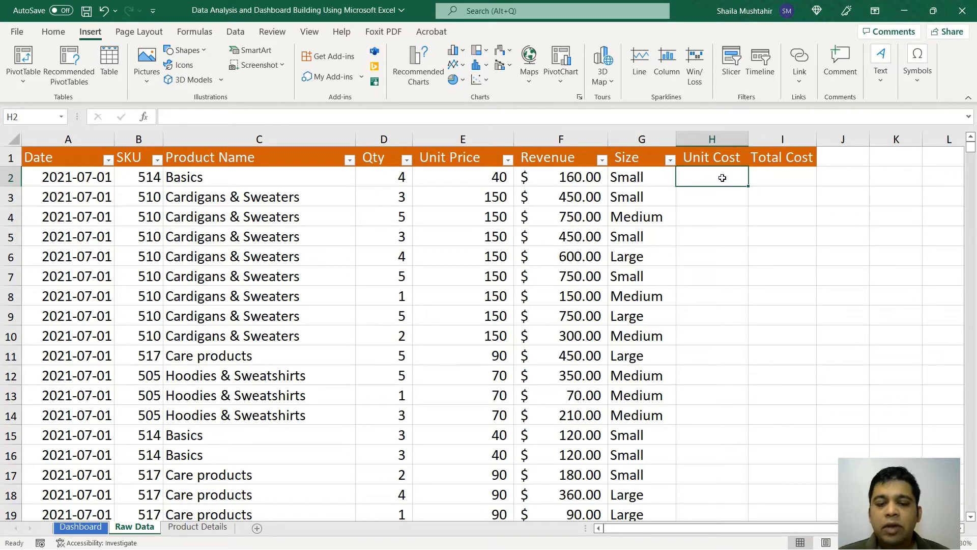
pyautogui.write('=')
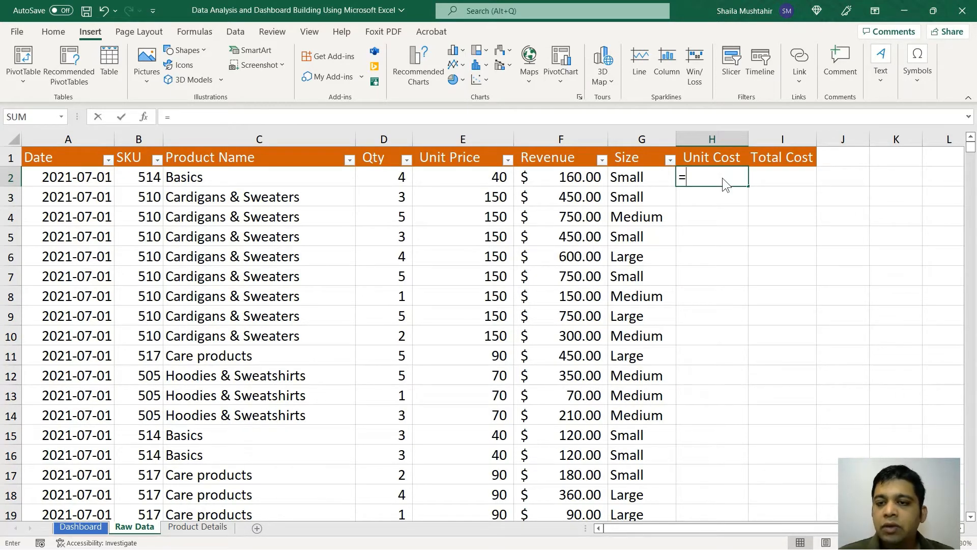
pyautogui.write('vloo')
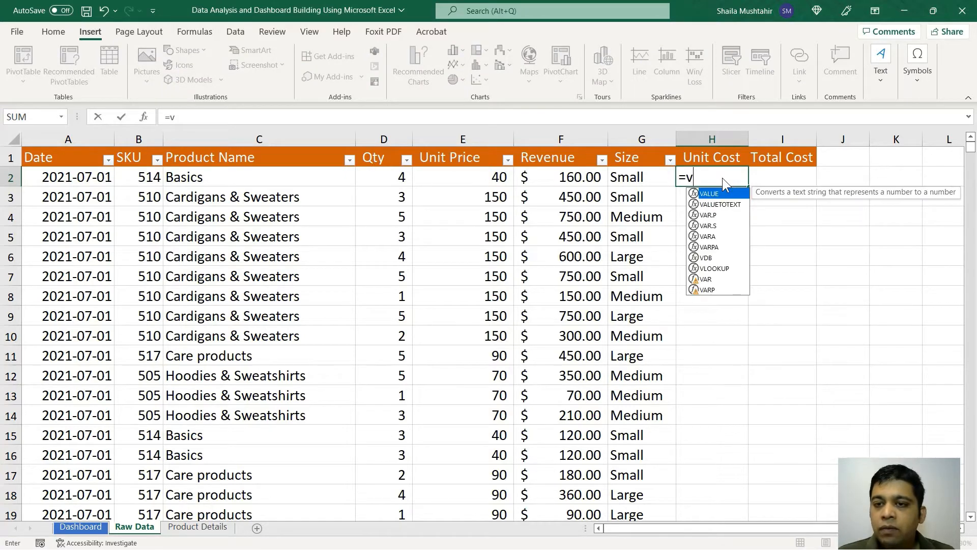
pyautogui.press('Tab')
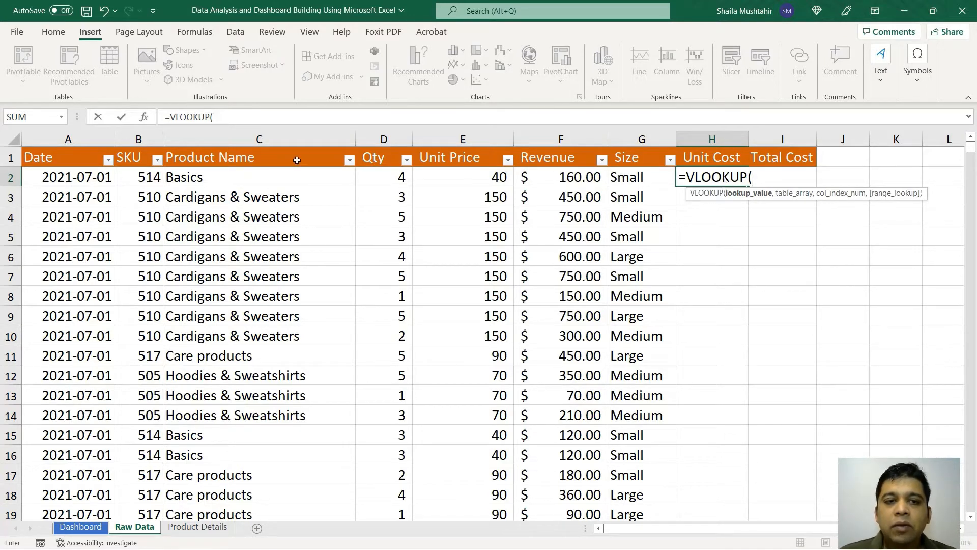
pyautogui.click(313, 177)
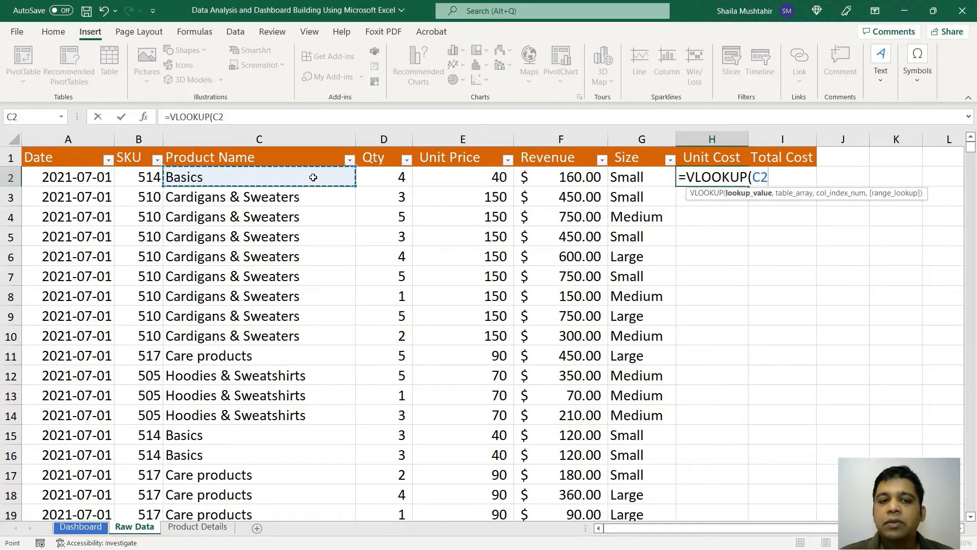
pyautogui.write(',')
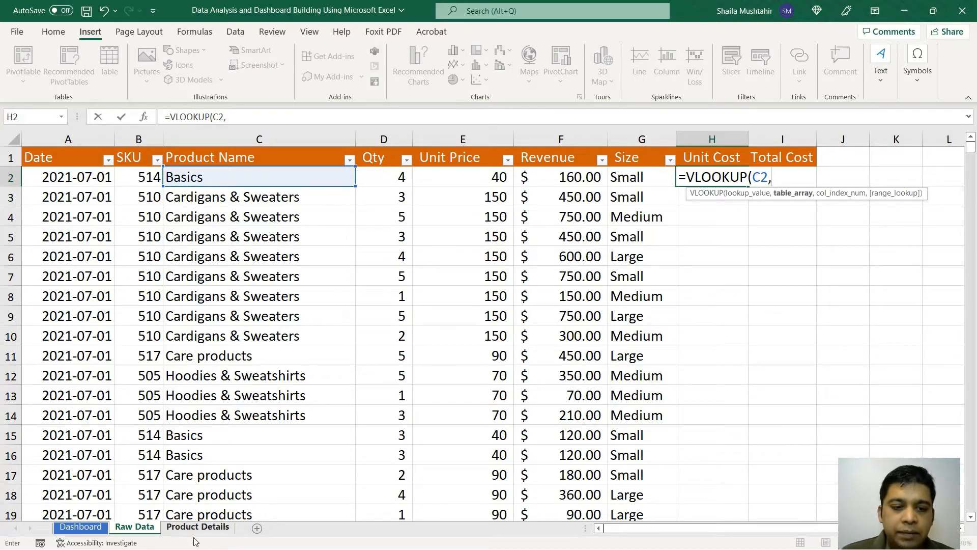
# - Set the VLOOKUP table array to columns B:D of the Product Details sheet
pyautogui.click(214, 528)
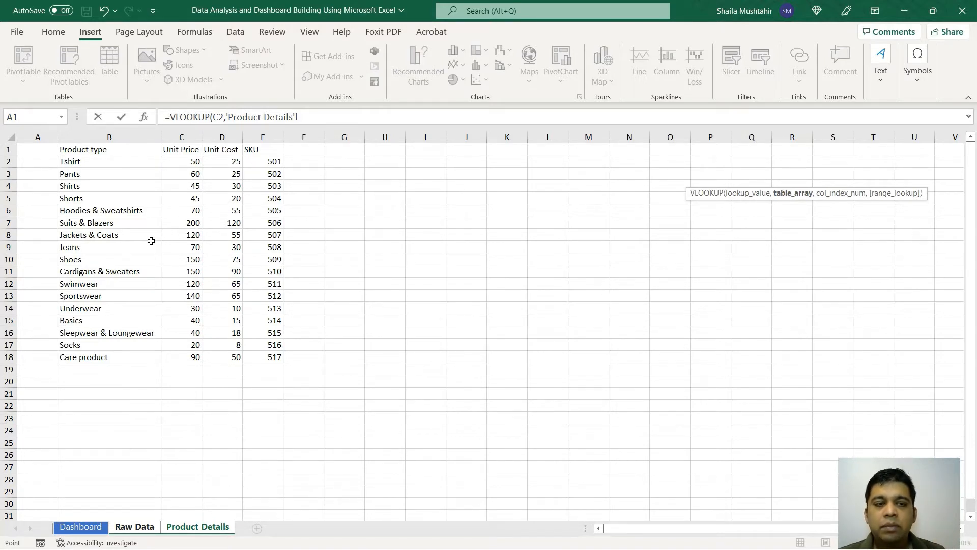
pyautogui.click(130, 136)
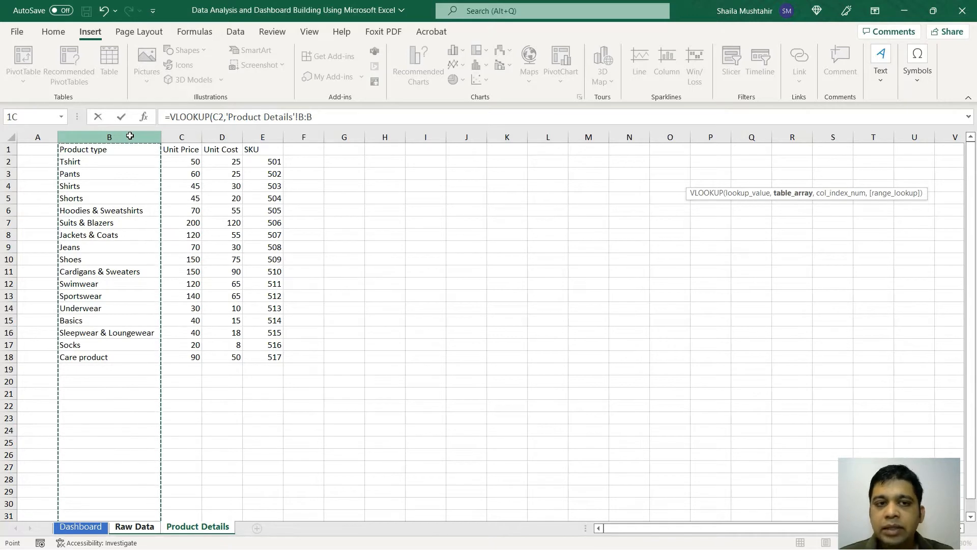
pyautogui.moveTo(130, 135); pyautogui.dragTo(230, 134)
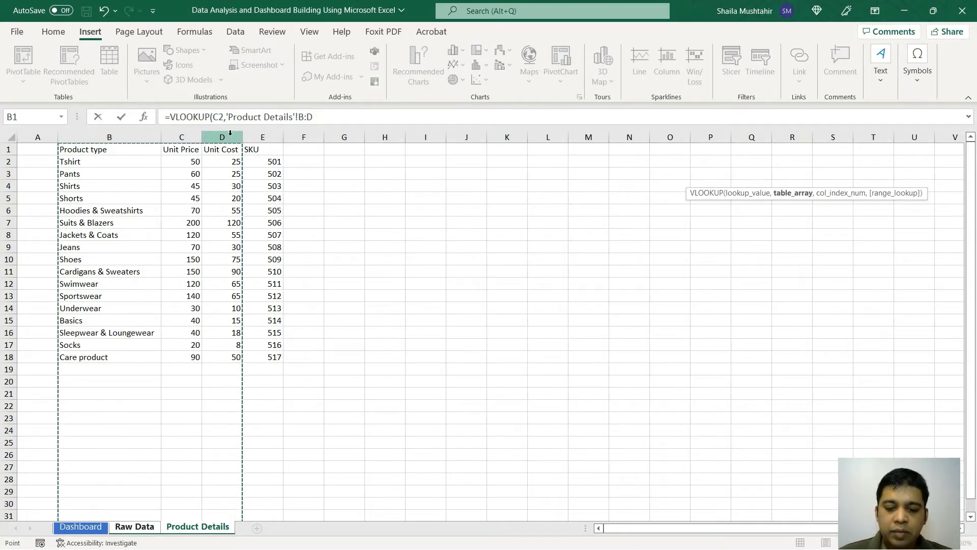
pyautogui.write(',')
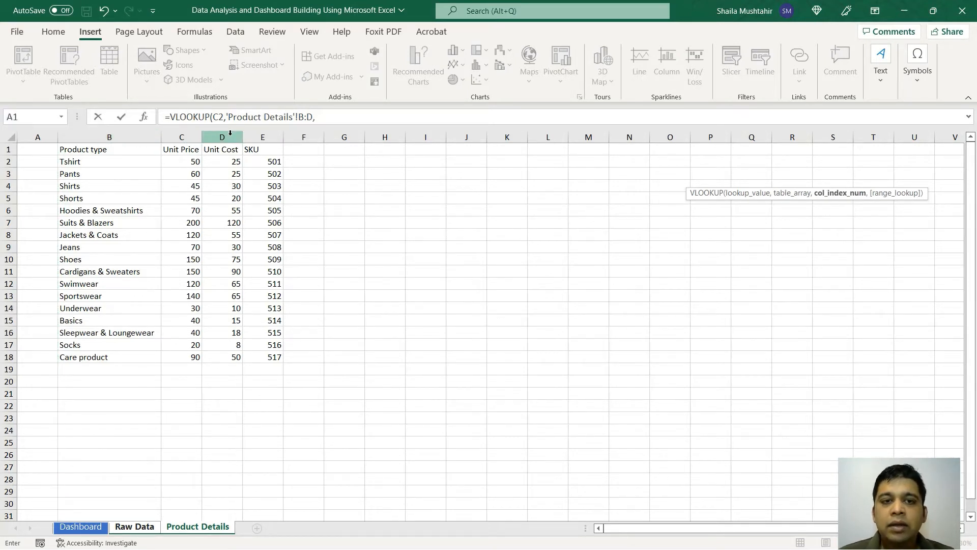
# - Complete the VLOOKUP with column index 3 and FALSE for an exact match, and enter the formula
pyautogui.click(341, 116)
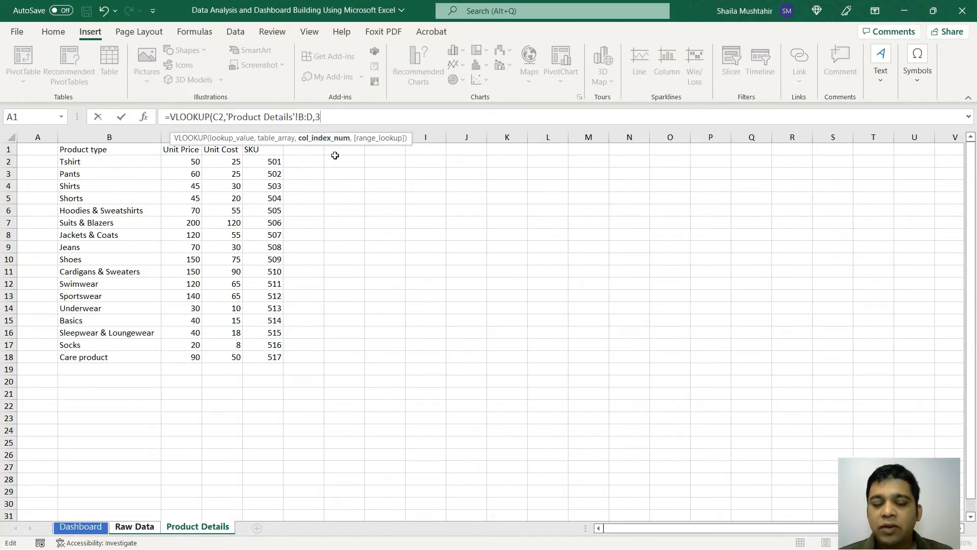
pyautogui.write(',')
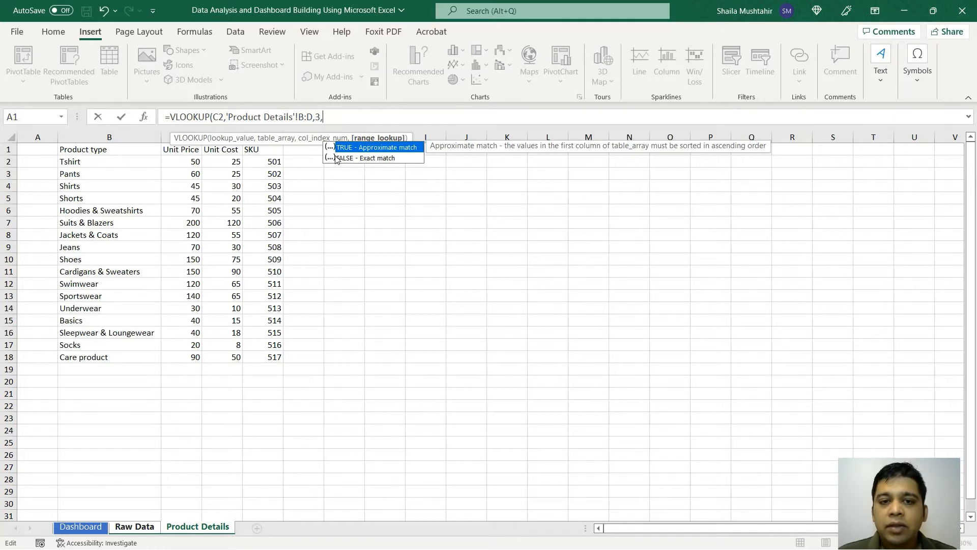
pyautogui.click(337, 159)
pyautogui.doubleClick(337, 159)
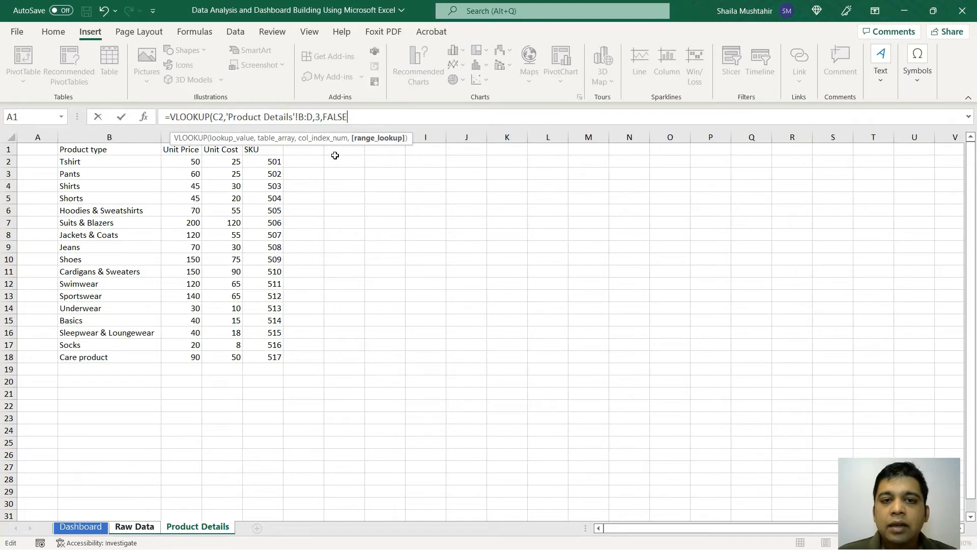
pyautogui.write(')')
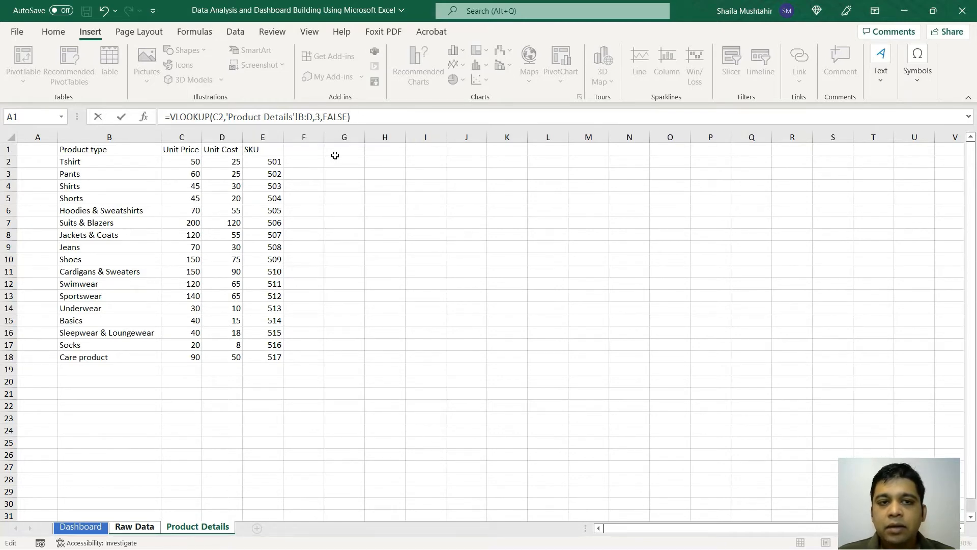
pyautogui.press('Return')
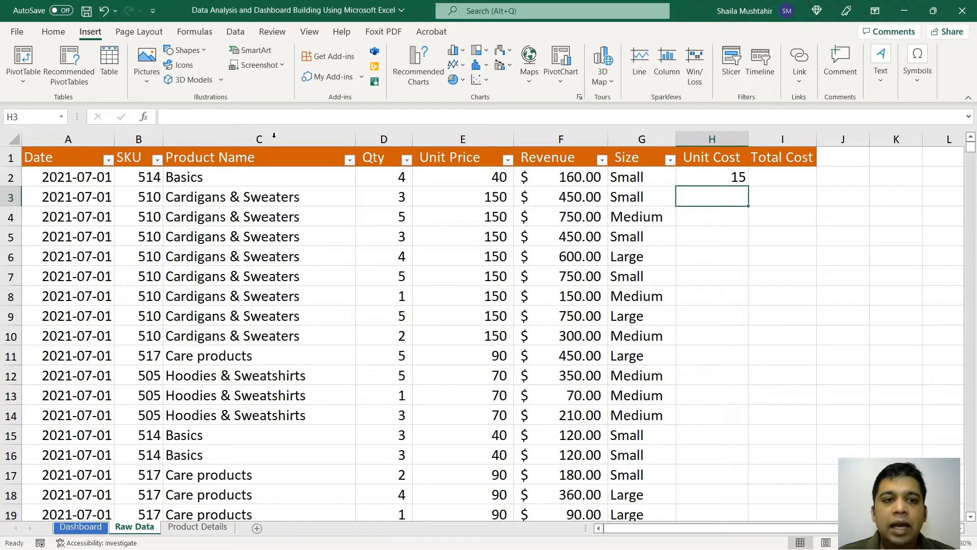
# - Check the unit cost of Basics on the Product Details sheet against the lookup result, and return to Raw Data
pyautogui.click(215, 530)
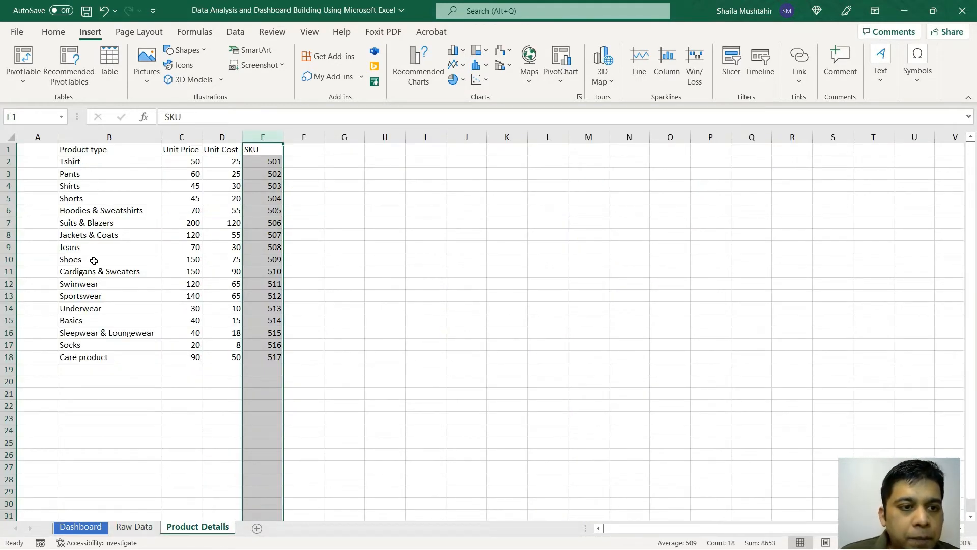
pyautogui.click(86, 320)
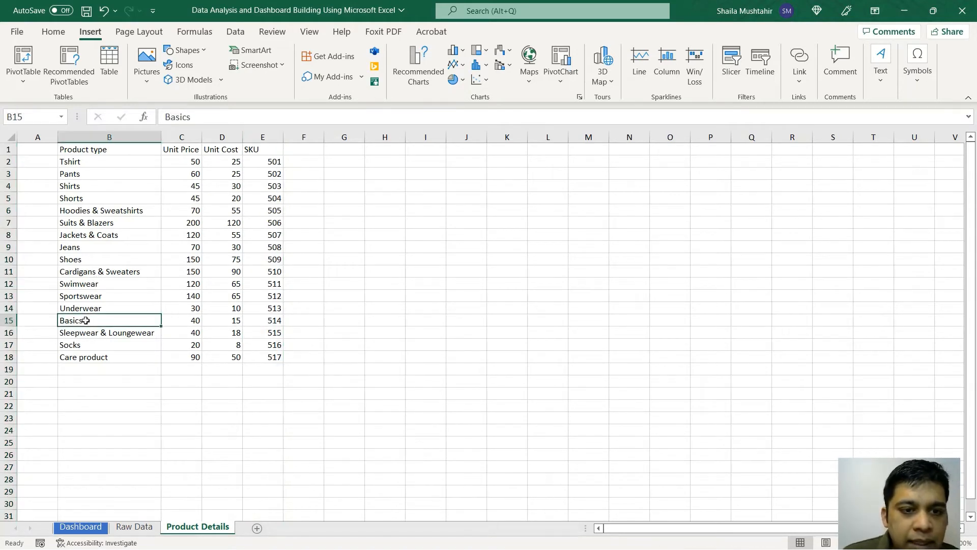
pyautogui.click(230, 323)
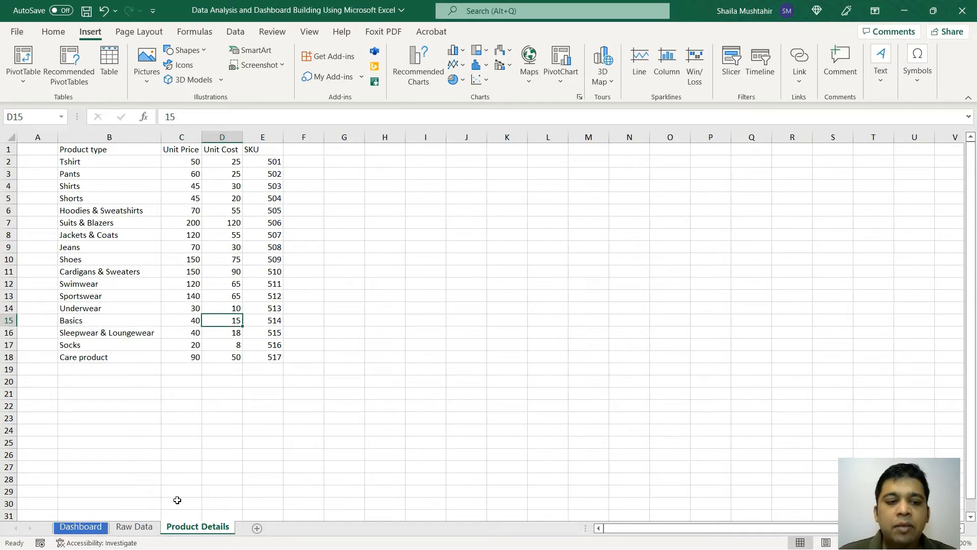
pyautogui.click(134, 526)
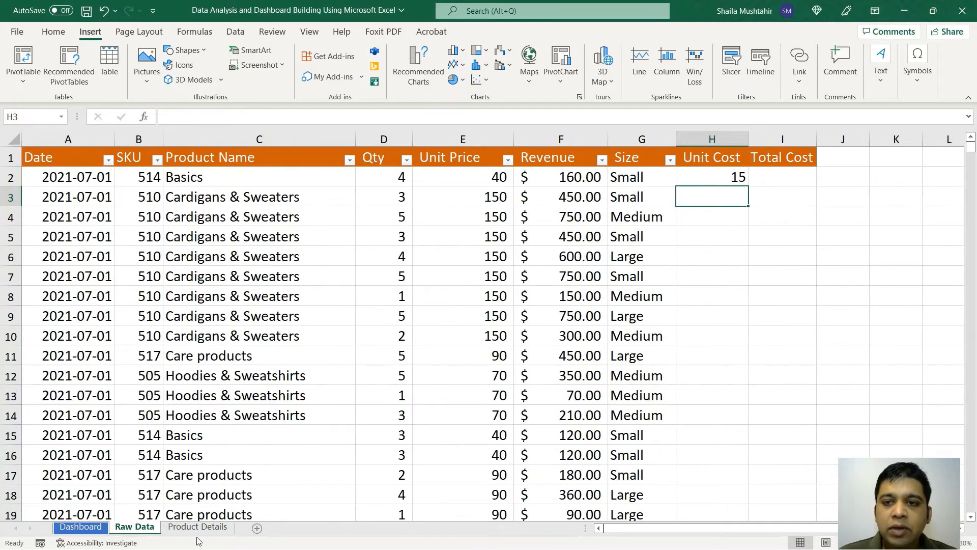
# - Try replacing the VLOOKUP table array in H2 with columns A:D of Product Details, and undo the change
pyautogui.doubleClick(714, 178)
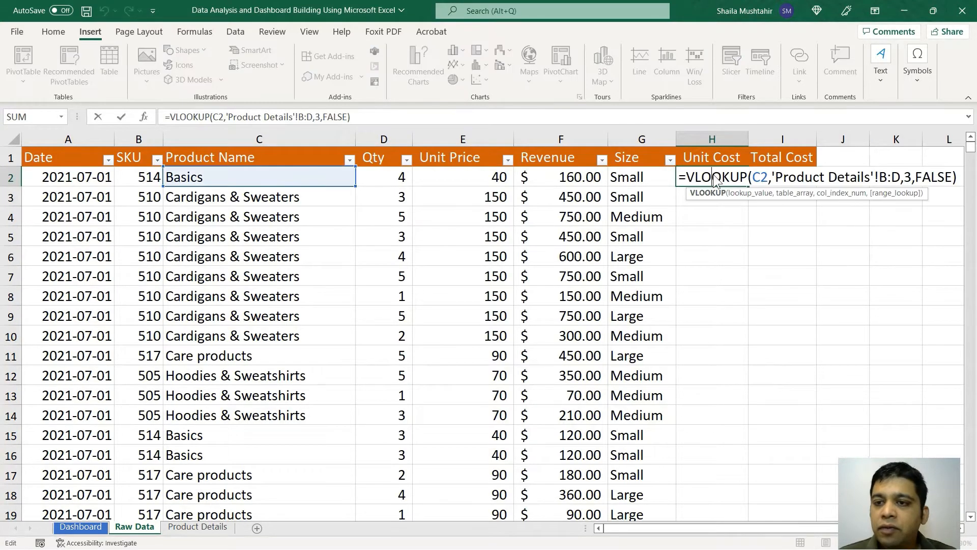
pyautogui.doubleClick(784, 178)
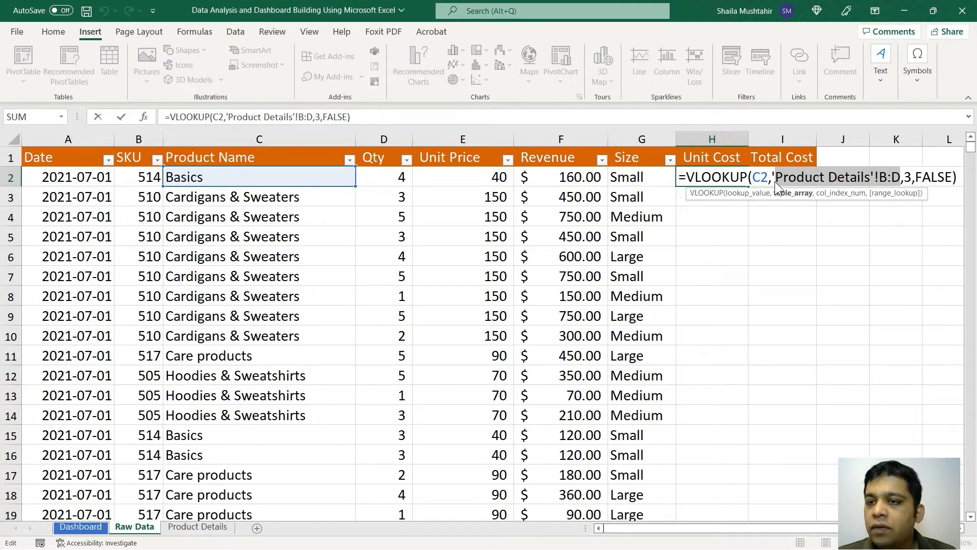
pyautogui.press('Delete')
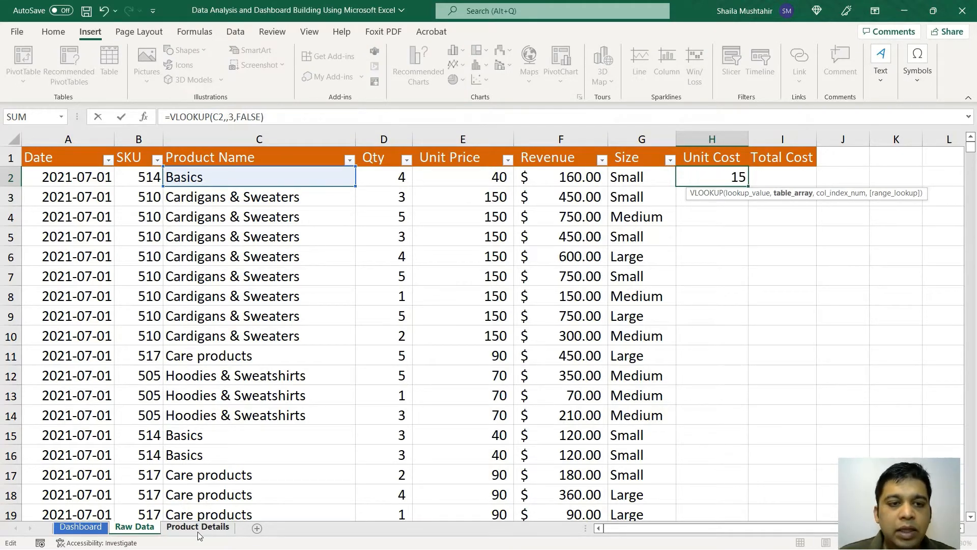
pyautogui.click(197, 526)
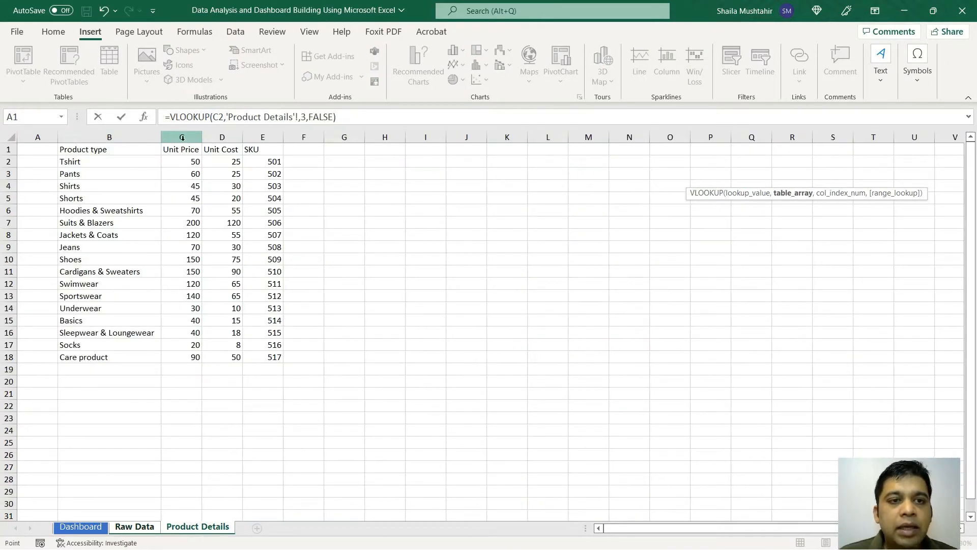
pyautogui.moveTo(40, 138); pyautogui.dragTo(205, 143)
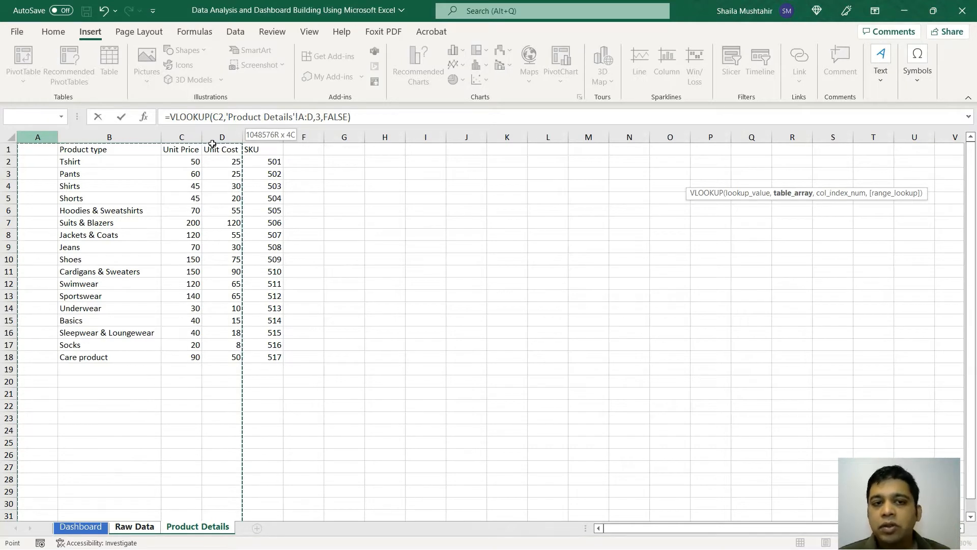
pyautogui.moveTo(212, 144); pyautogui.dragTo(212, 145)
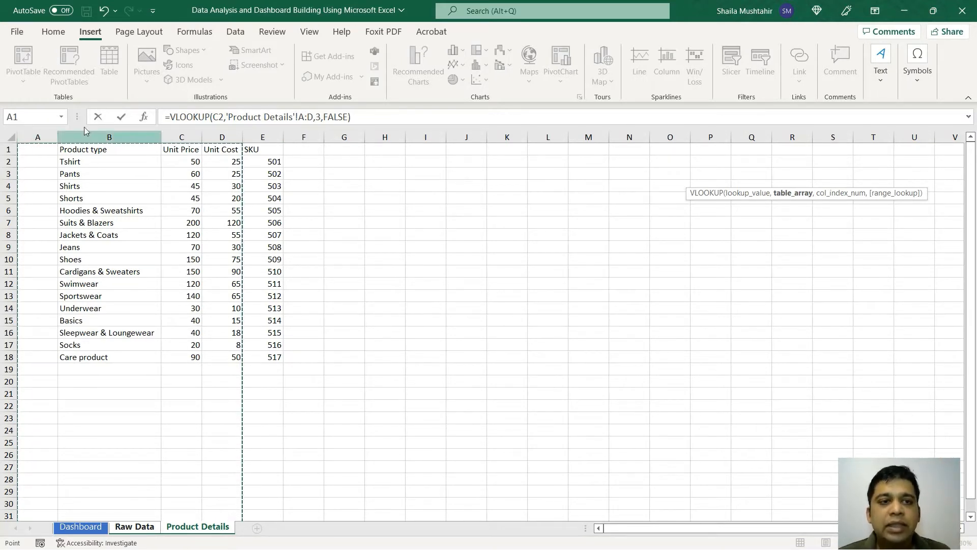
pyautogui.moveTo(39, 136); pyautogui.dragTo(223, 138)
pyautogui.press('Return')
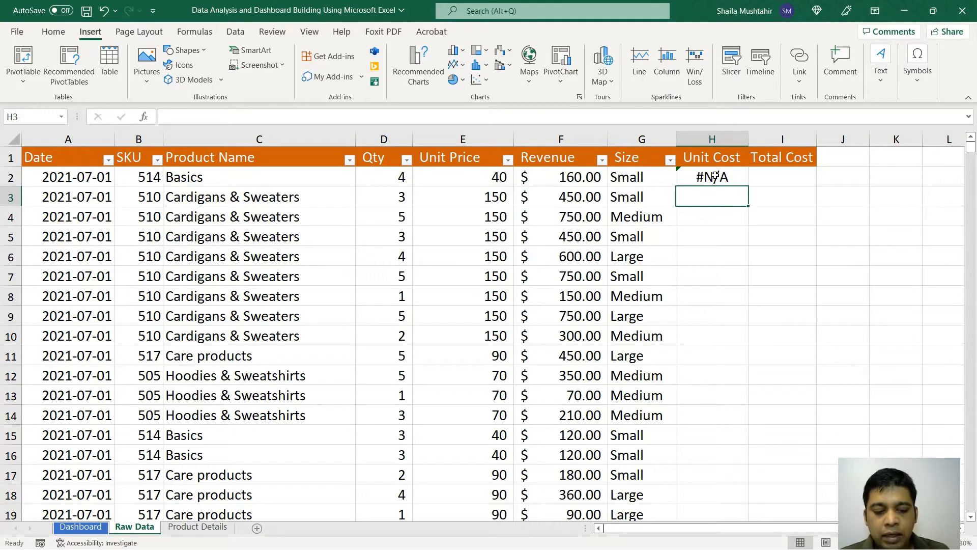
pyautogui.hotkey('ctrl', 'z')
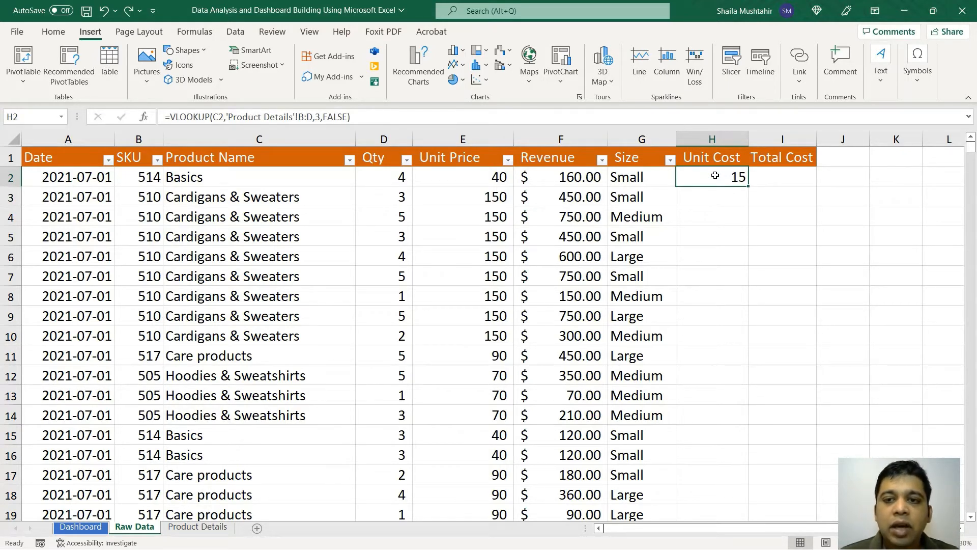
# - Fill the H2 VLOOKUP formula down the whole Unit Cost column and look through the filled rows
pyautogui.doubleClick(749, 187)
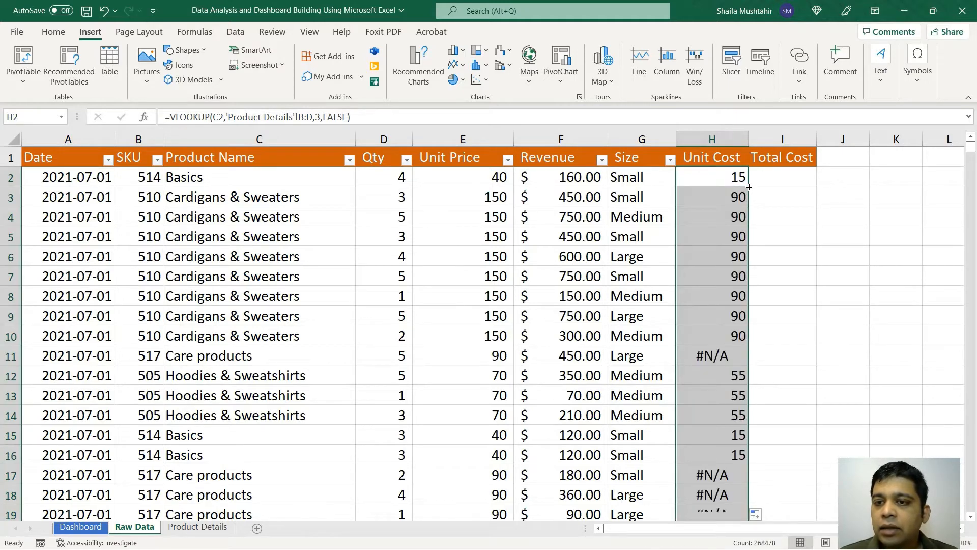
pyautogui.scroll(-7, 722, 311)
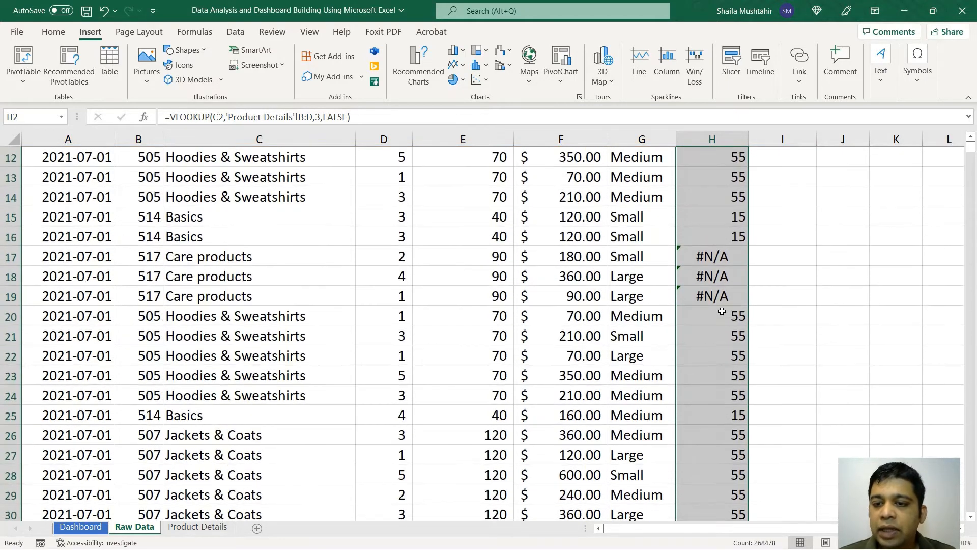
pyautogui.scroll(-5, 722, 311)
pyautogui.scroll(12, 722, 312)
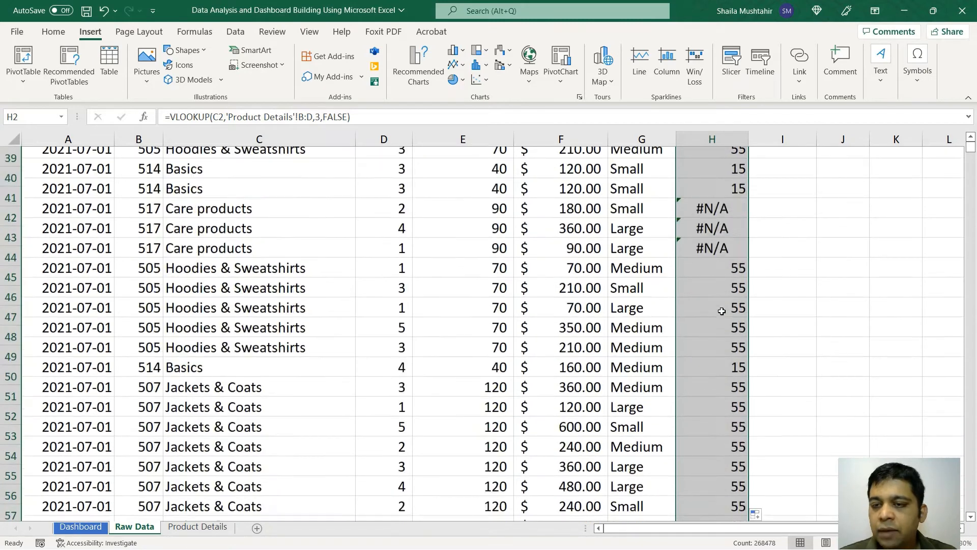
# - Correct the product name in B18 of the Product Details sheet to "Care products" to match the name in Raw Data
pyautogui.click(700, 355)
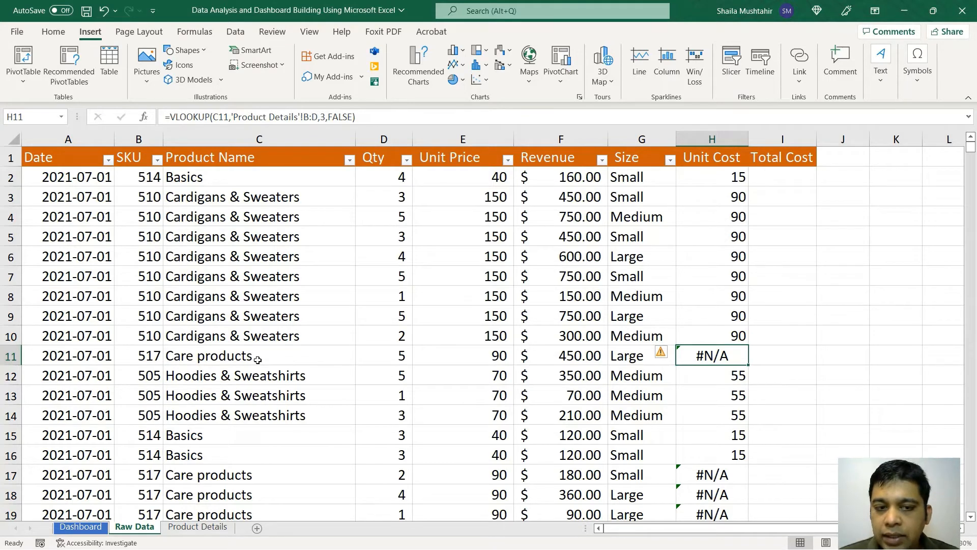
pyautogui.click(191, 528)
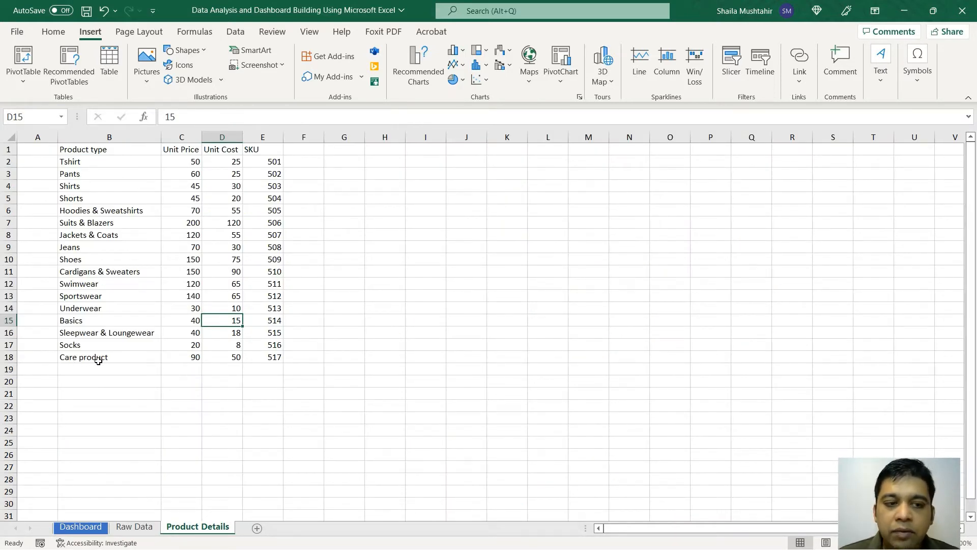
pyautogui.click(125, 359)
pyautogui.doubleClick(125, 359)
pyautogui.write('s')
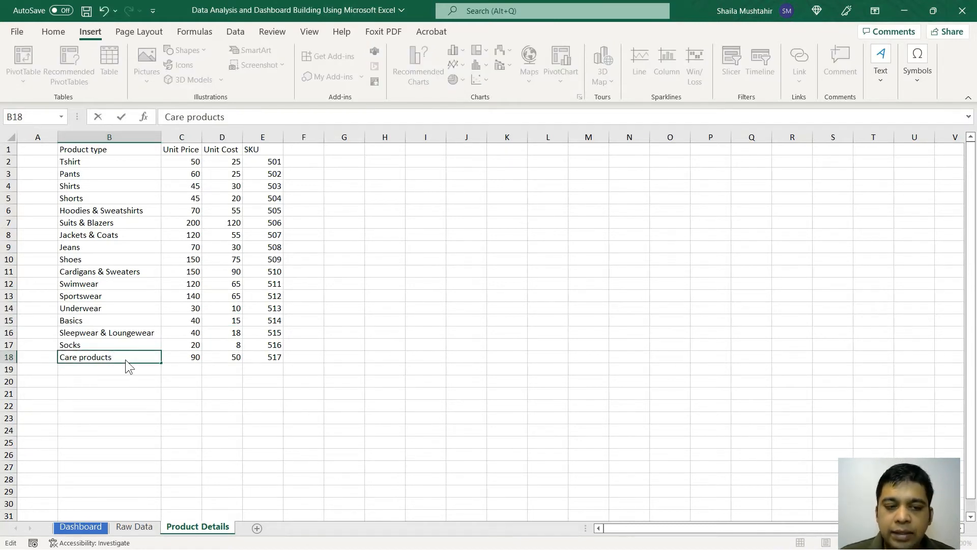
pyautogui.press('Return')
# - Review the Unit Cost column in Raw Data and the Part 5 task list on the Dashboard sheet, and return to Raw Data
pyautogui.click(136, 527)
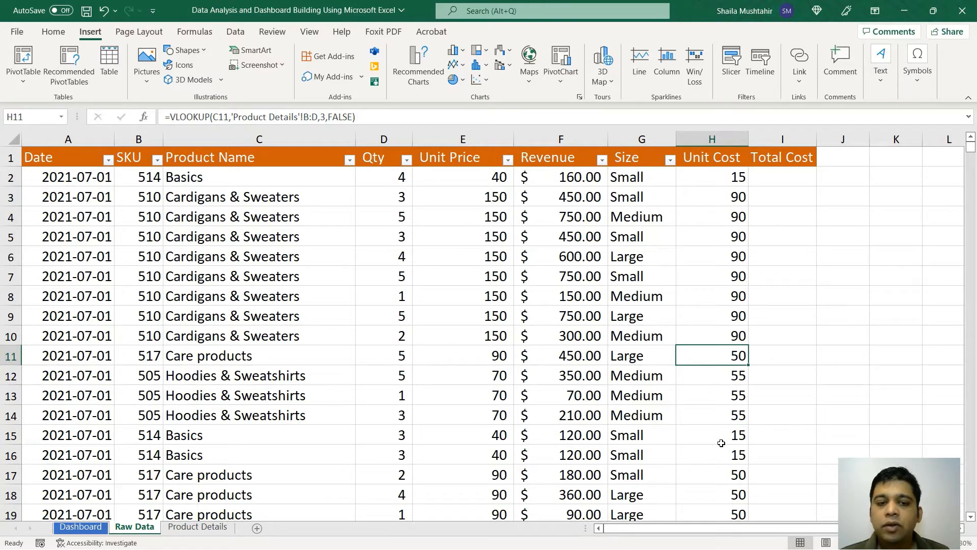
pyautogui.scroll(-5, 722, 443)
pyautogui.scroll(5, 721, 443)
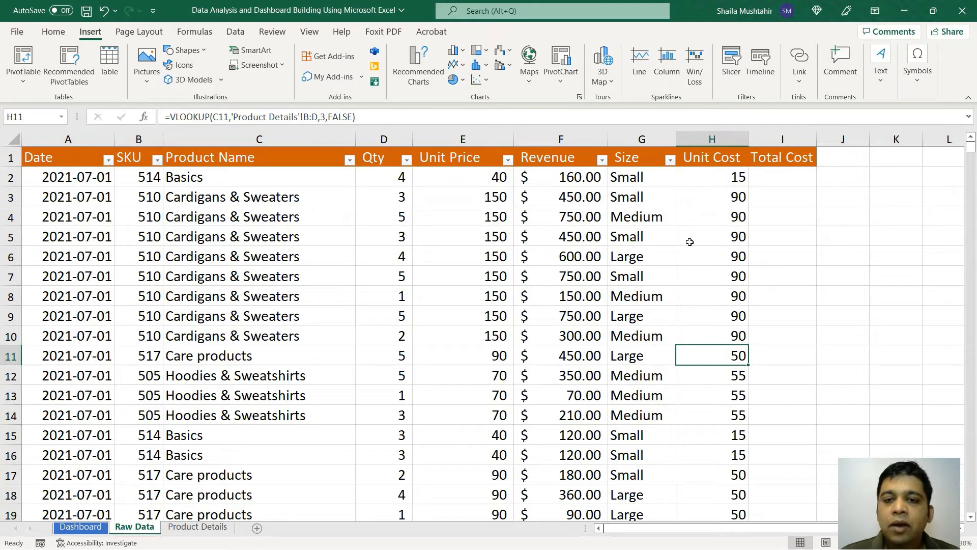
pyautogui.click(81, 528)
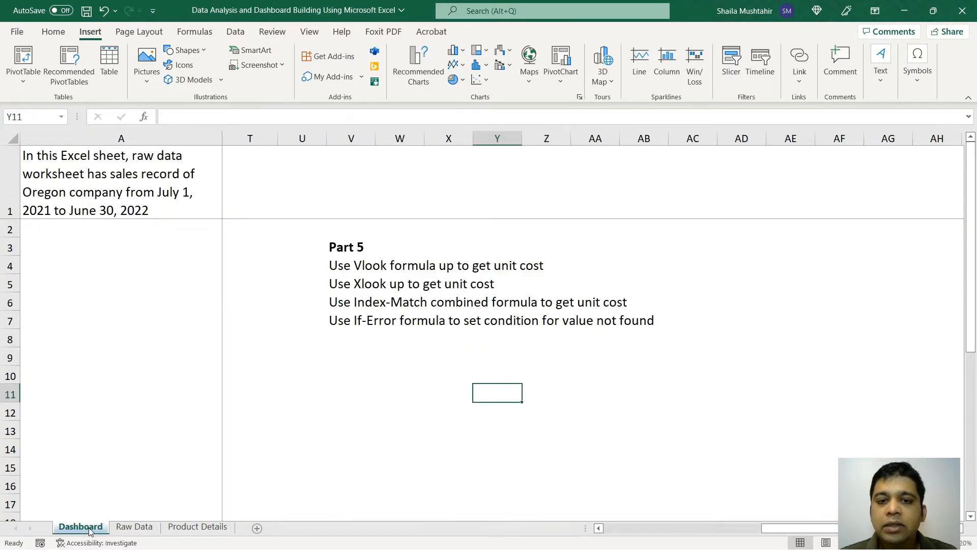
pyautogui.click(135, 527)
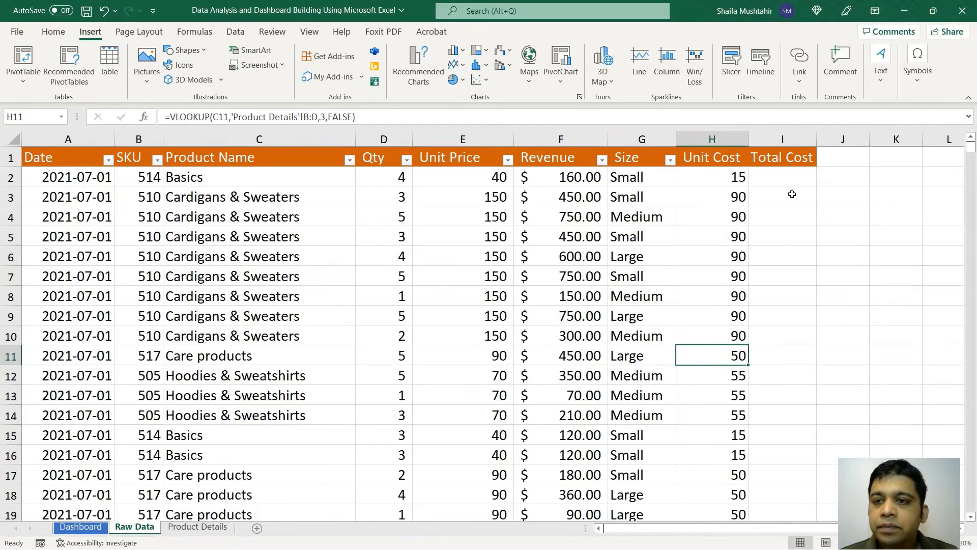
# - Clear all the VLOOKUP formulas from the Unit Cost column, from H2 down to the last row
pyautogui.click(738, 178)
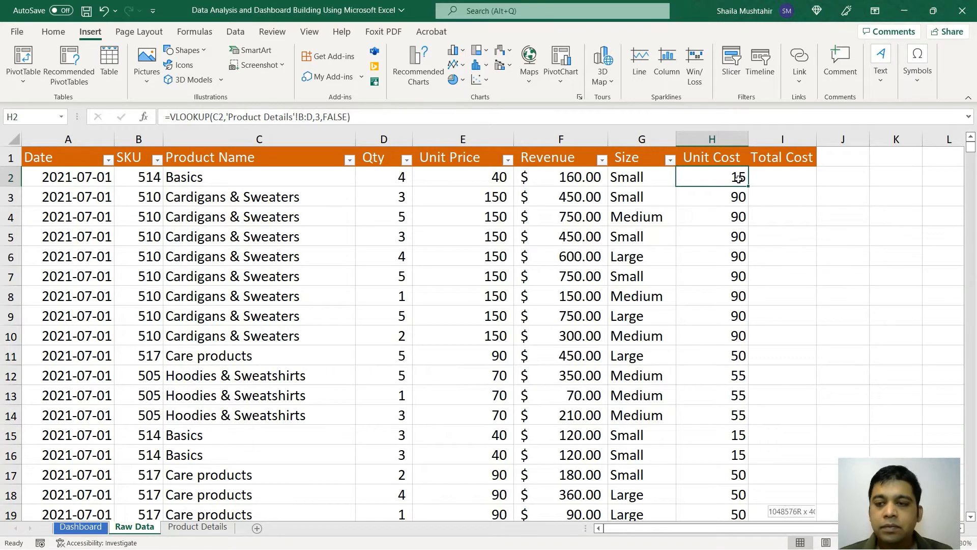
pyautogui.hotkey('ctrl', 'shift', 'Down')
pyautogui.hotkey('ctrl', 'BackSpace')
pyautogui.press('Delete')
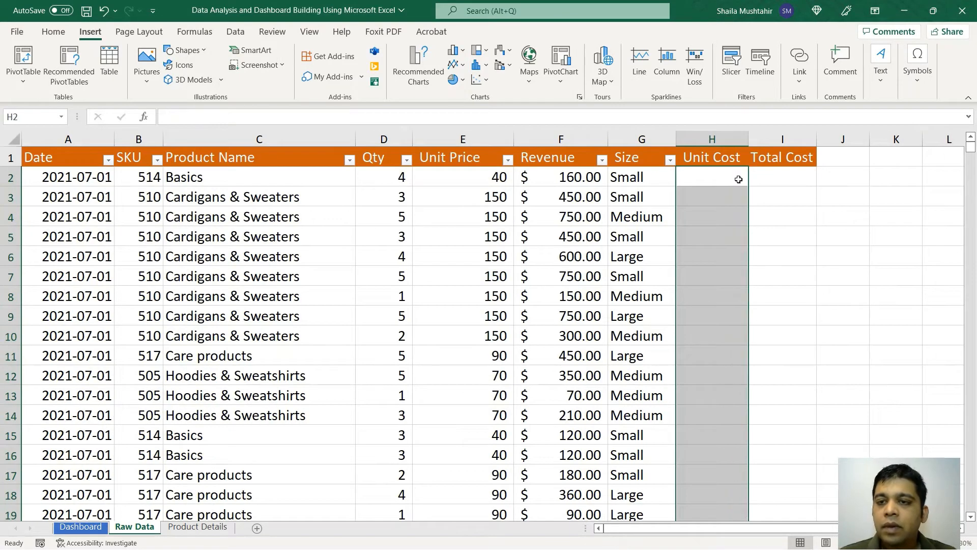
# - Begin an XLOOKUP formula in H2 with product name C2 as the lookup value
pyautogui.click(739, 179)
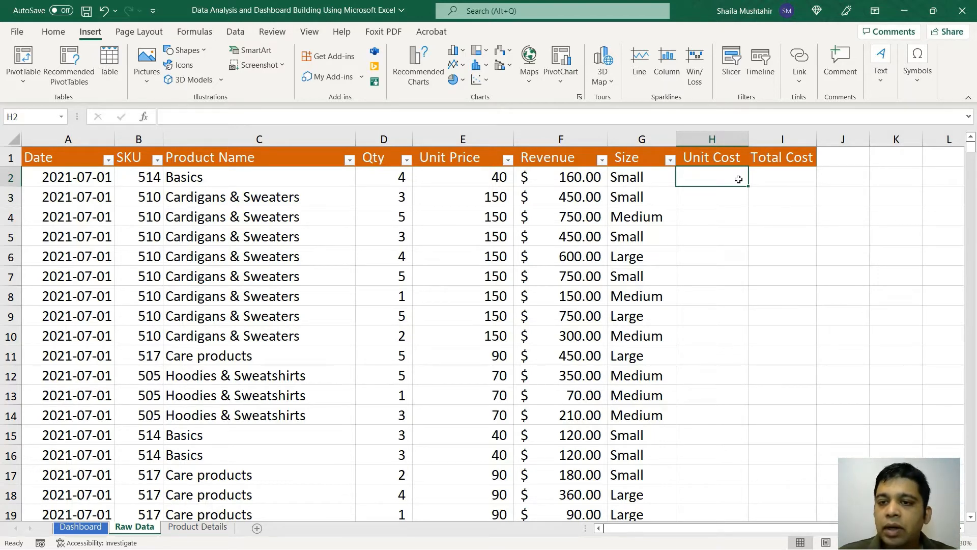
pyautogui.write('=x')
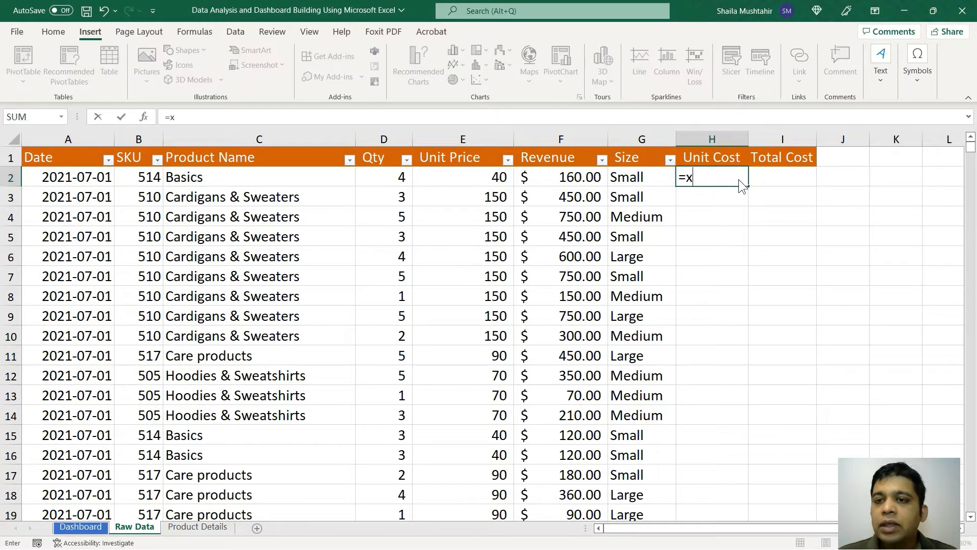
pyautogui.write('look')
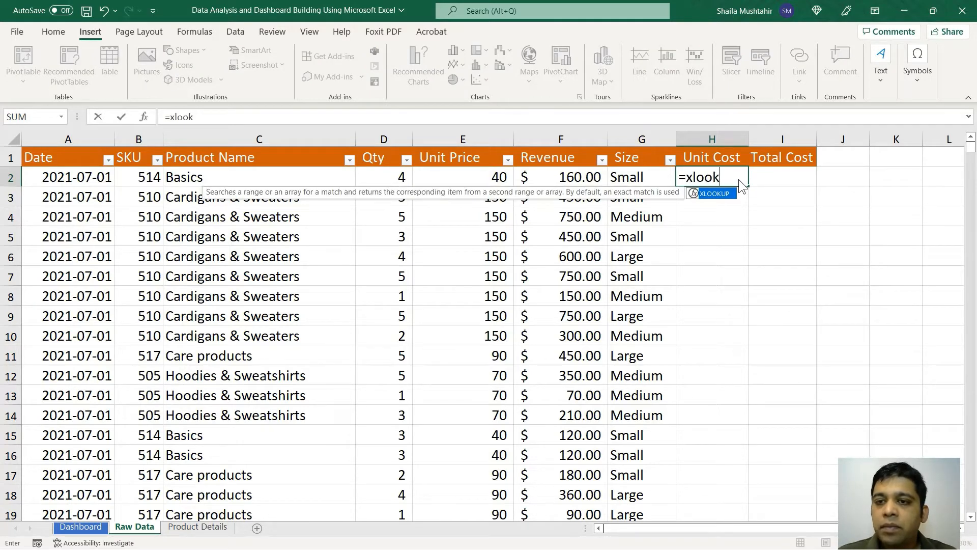
pyautogui.press('Tab')
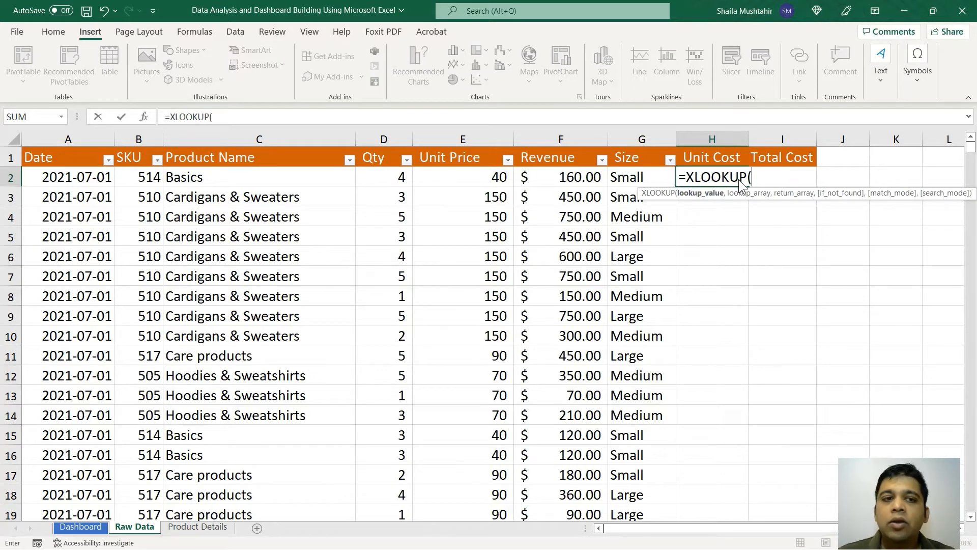
pyautogui.click(203, 178)
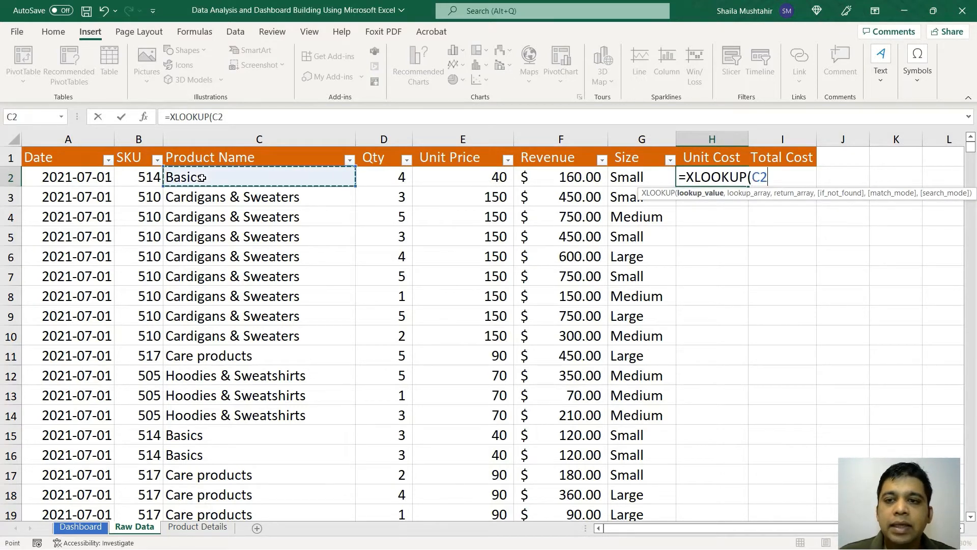
pyautogui.write(',')
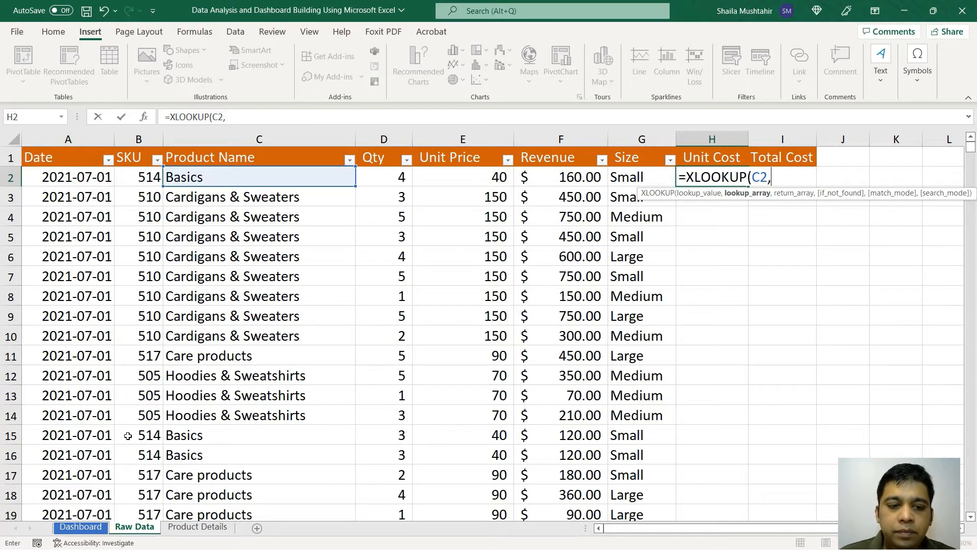
# - Complete the XLOOKUP with Product Details column B as lookup array and column D as return array, and enter the formula
pyautogui.click(199, 527)
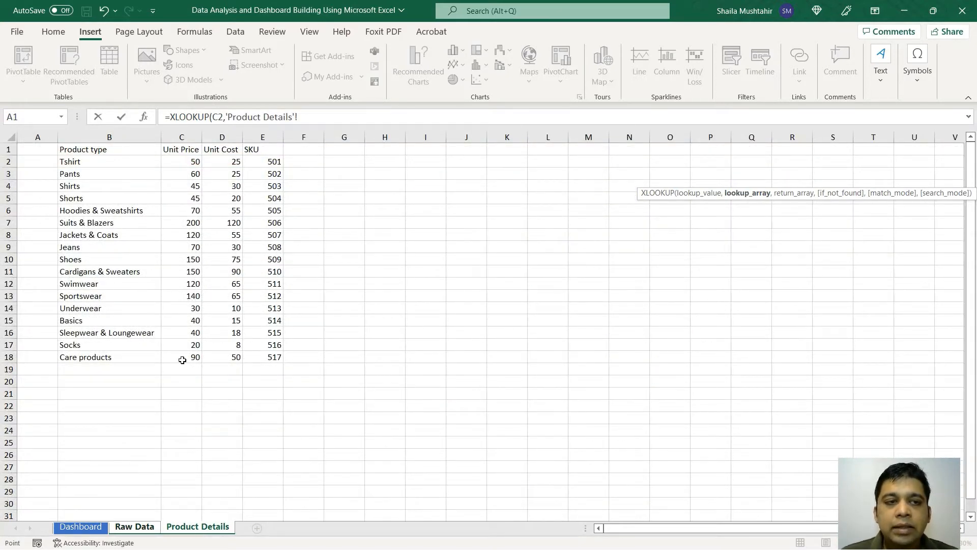
pyautogui.click(116, 135)
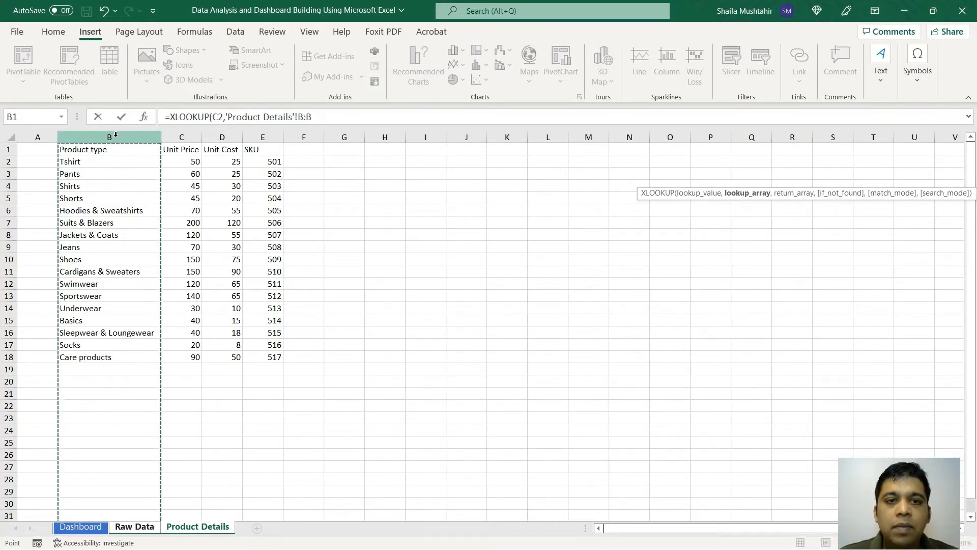
pyautogui.write(',')
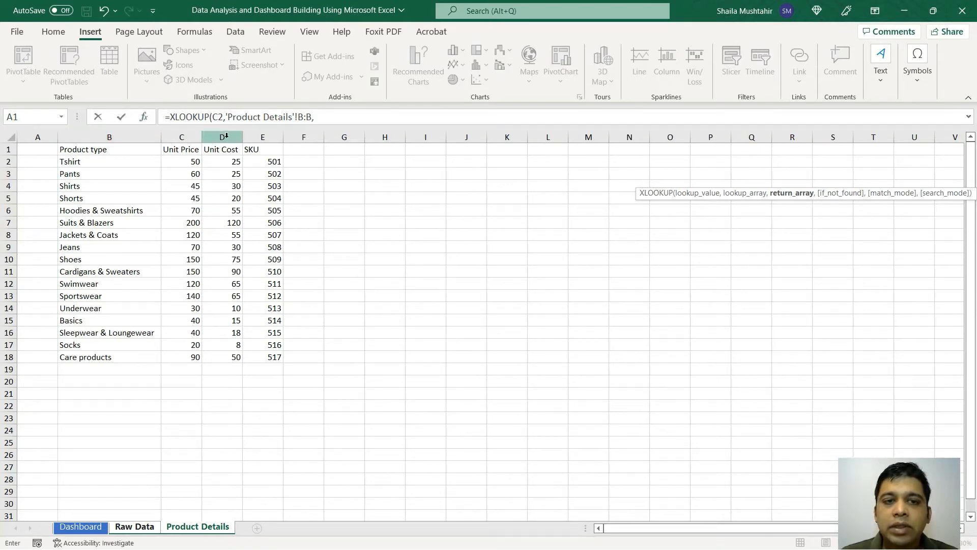
pyautogui.click(227, 136)
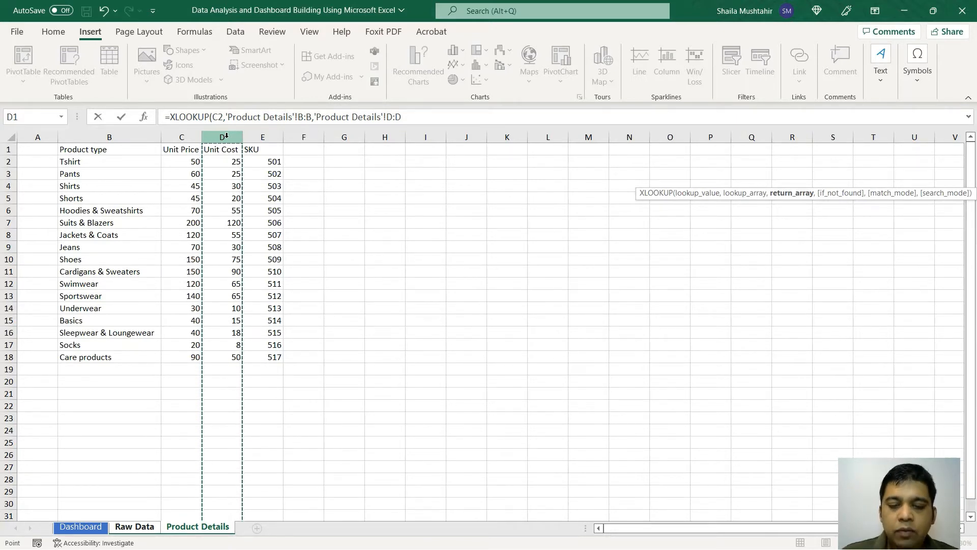
pyautogui.write(')')
pyautogui.press('Return')
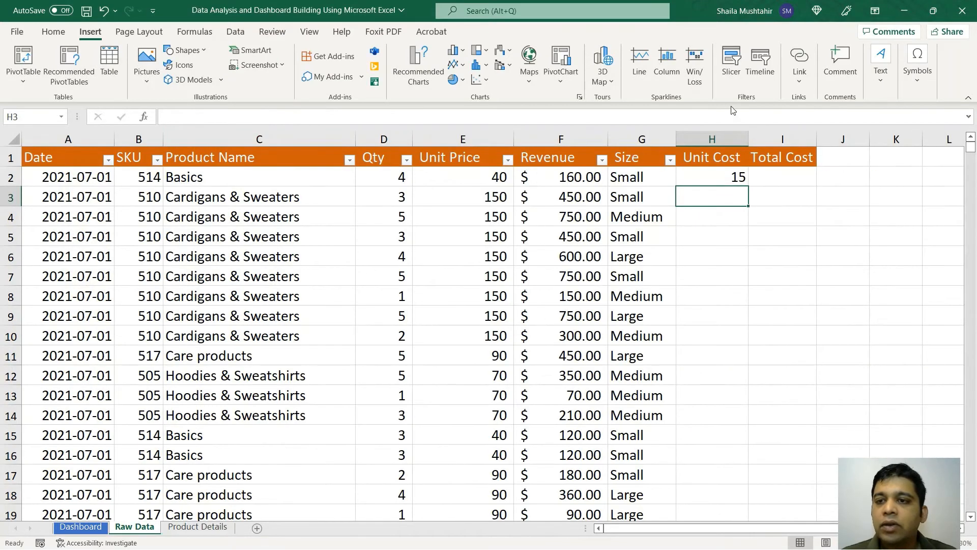
# - Fill the H2 XLOOKUP formula down the whole Unit Cost column and jump to its last row to check it
pyautogui.click(732, 175)
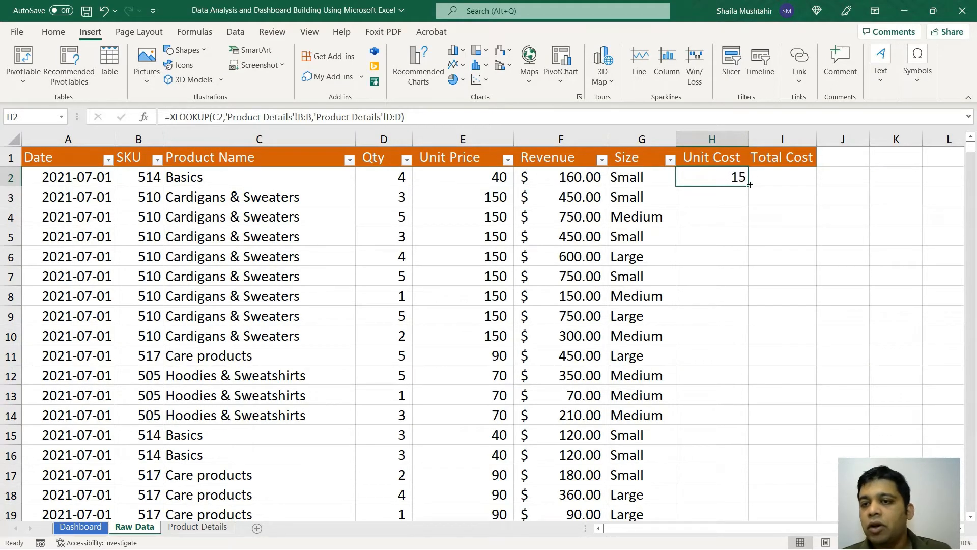
pyautogui.click(750, 190)
pyautogui.click(739, 180)
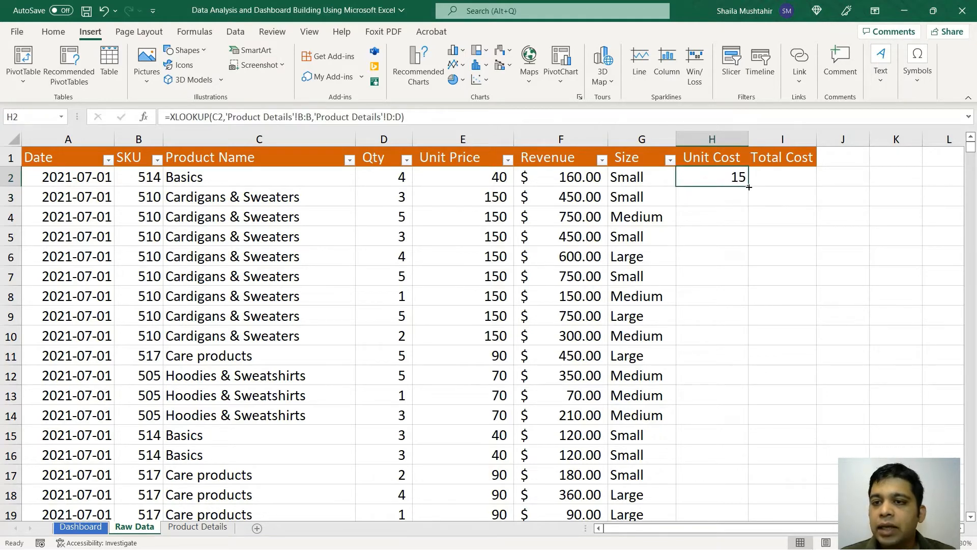
pyautogui.doubleClick(749, 187)
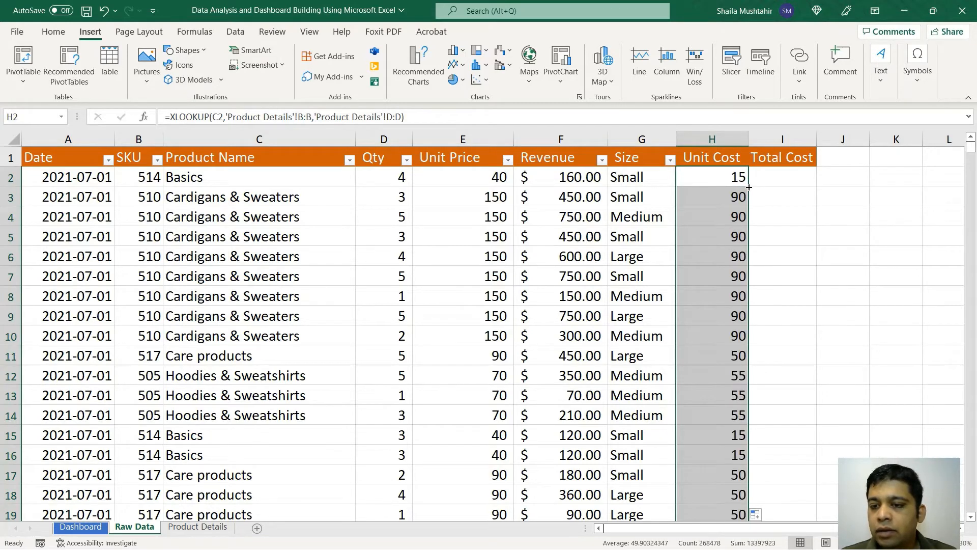
pyautogui.click(724, 256)
pyautogui.hotkey('ctrl', 'Down')
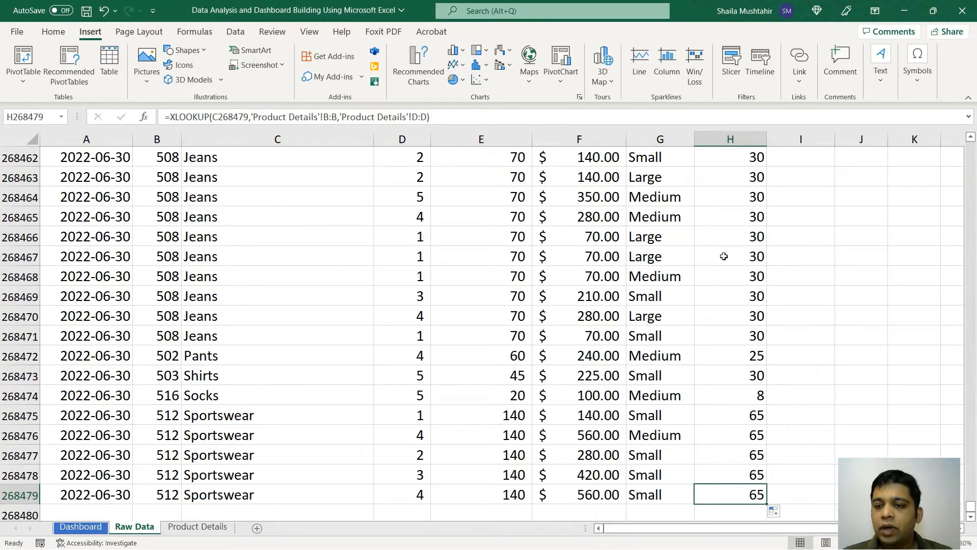
# - Clear the XLOOKUP formulas from the Unit Cost column, from H2 down to the last row, after checking the Dashboard task list
pyautogui.hotkey('ctrl', 'Up')
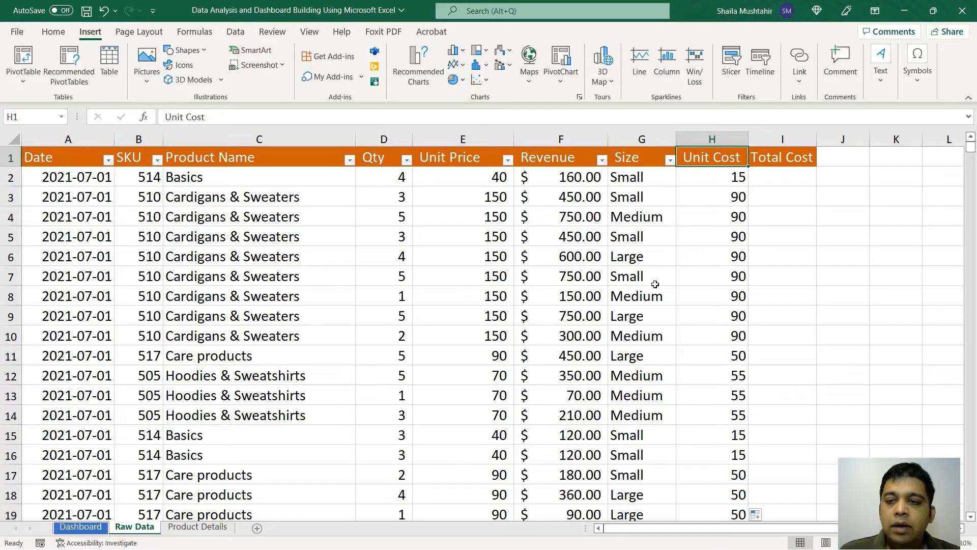
pyautogui.click(719, 182)
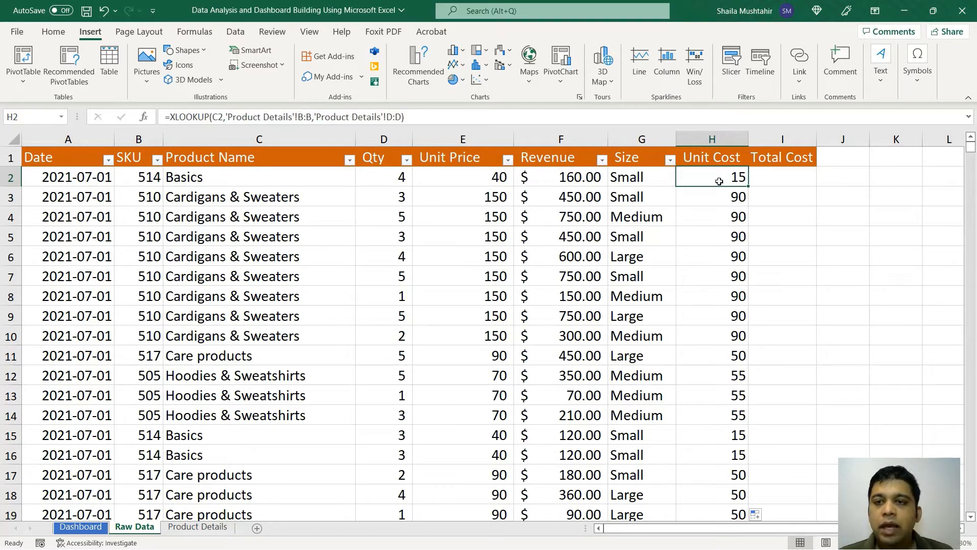
pyautogui.click(71, 530)
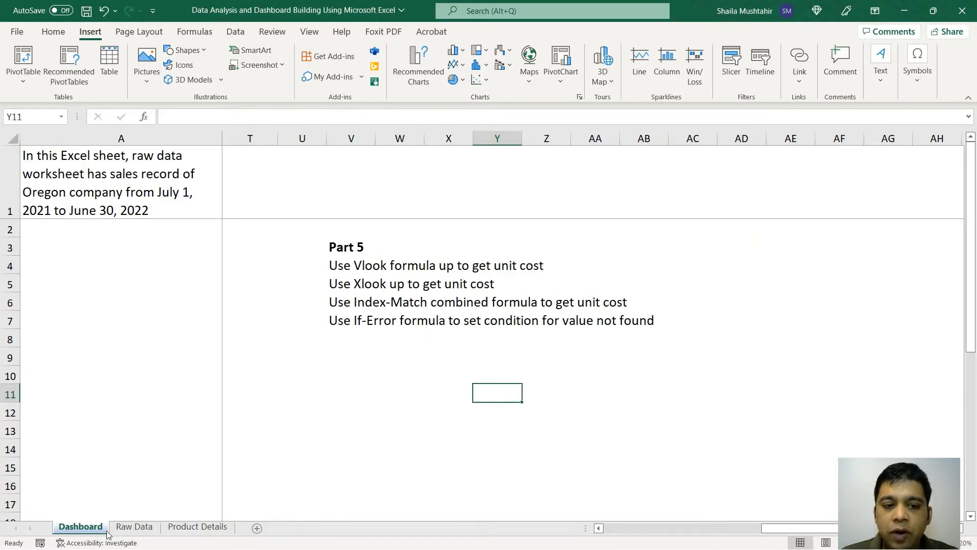
pyautogui.click(131, 529)
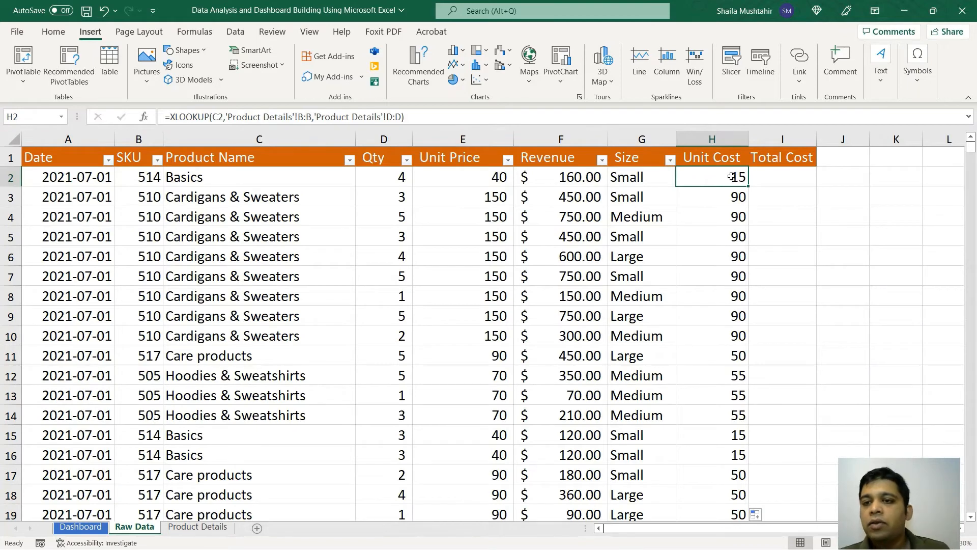
pyautogui.hotkey('ctrl', 'shift', 'Down')
pyautogui.press('Delete')
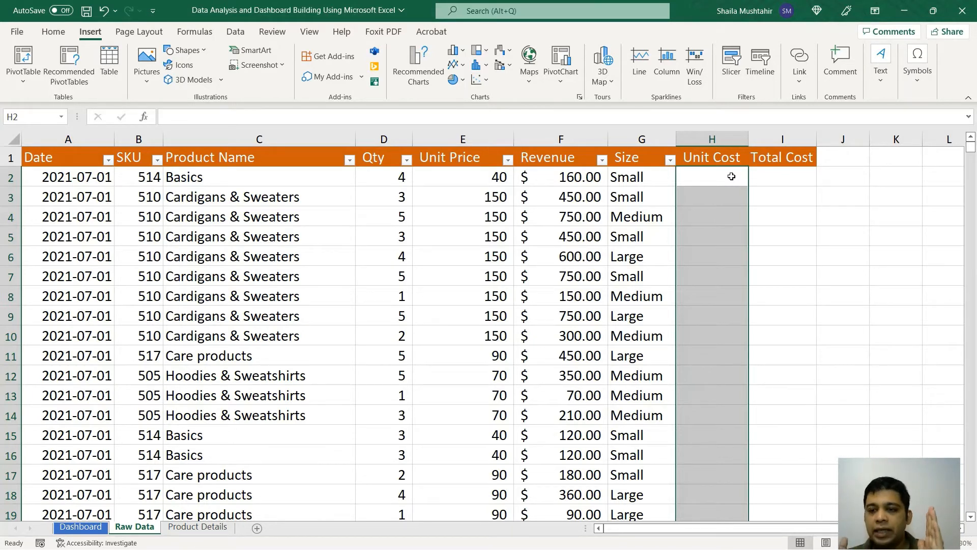
pyautogui.click(732, 176)
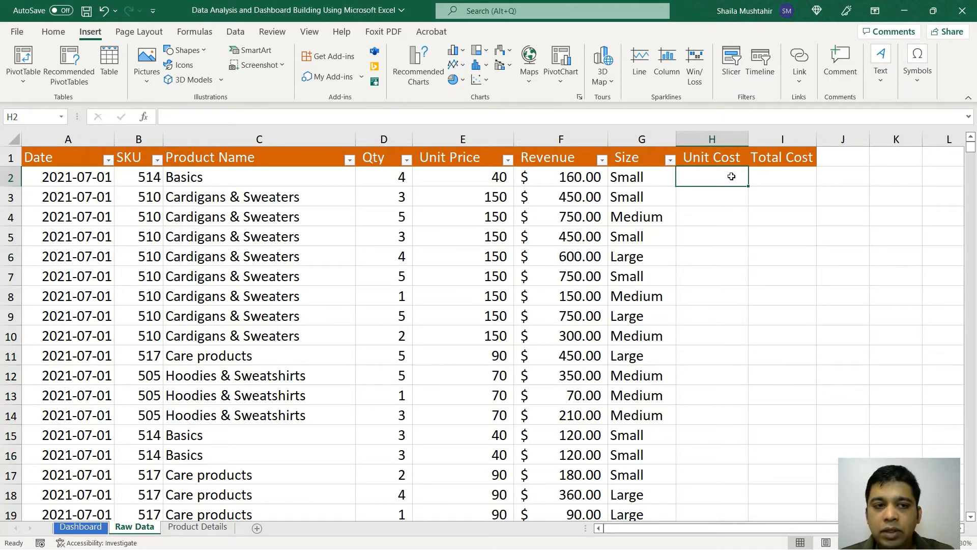
# - Begin a VLOOKUP formula in H2 with the SKU in B2 as the lookup value
pyautogui.click(143, 174)
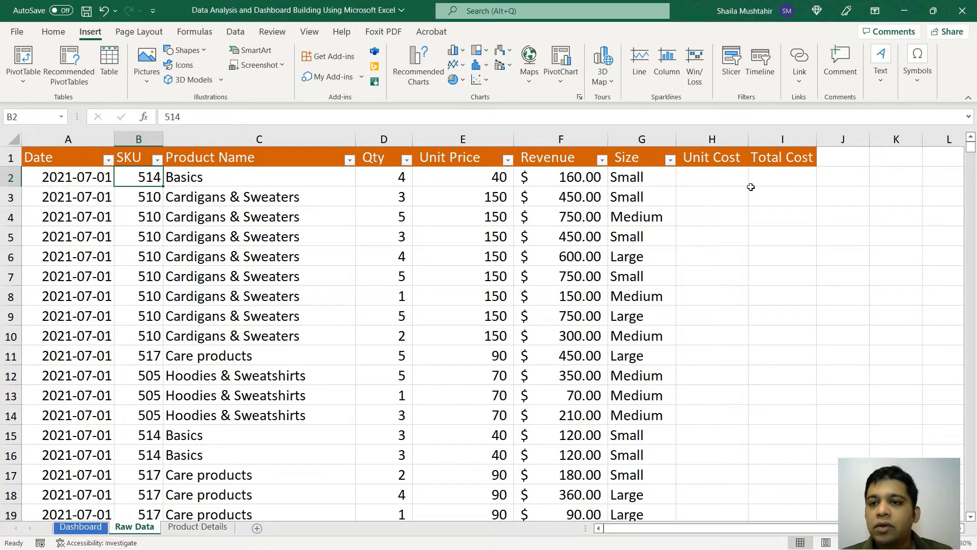
pyautogui.click(712, 180)
pyautogui.write('=')
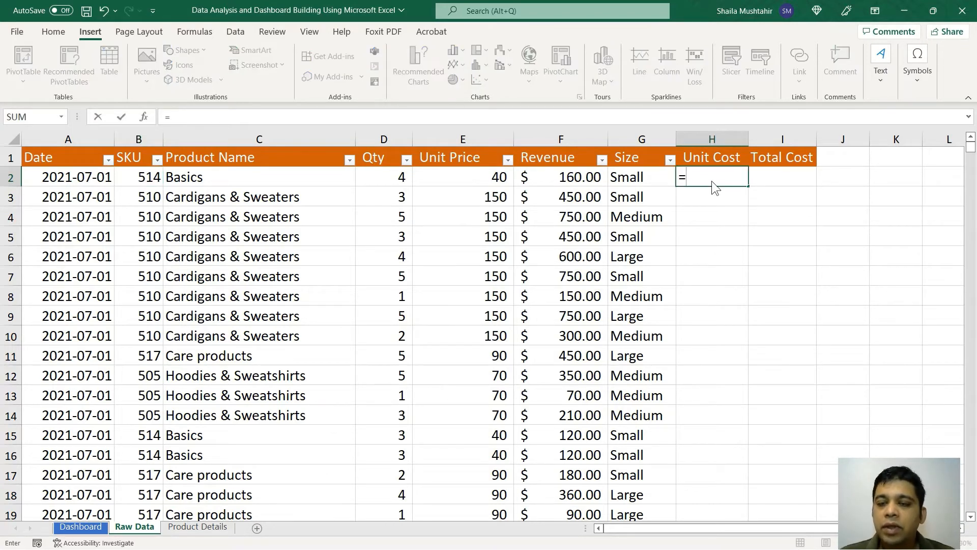
pyautogui.write('vl')
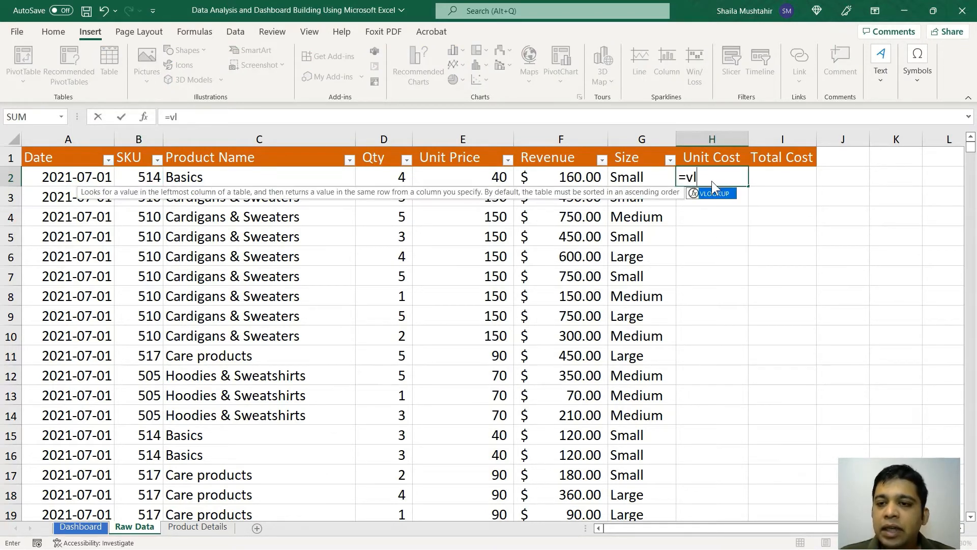
pyautogui.press('Tab')
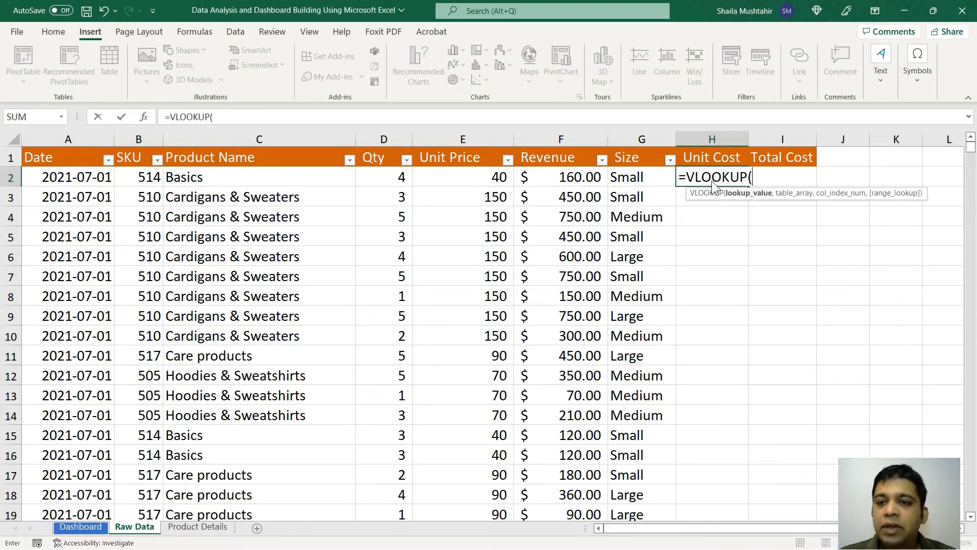
pyautogui.click(138, 178)
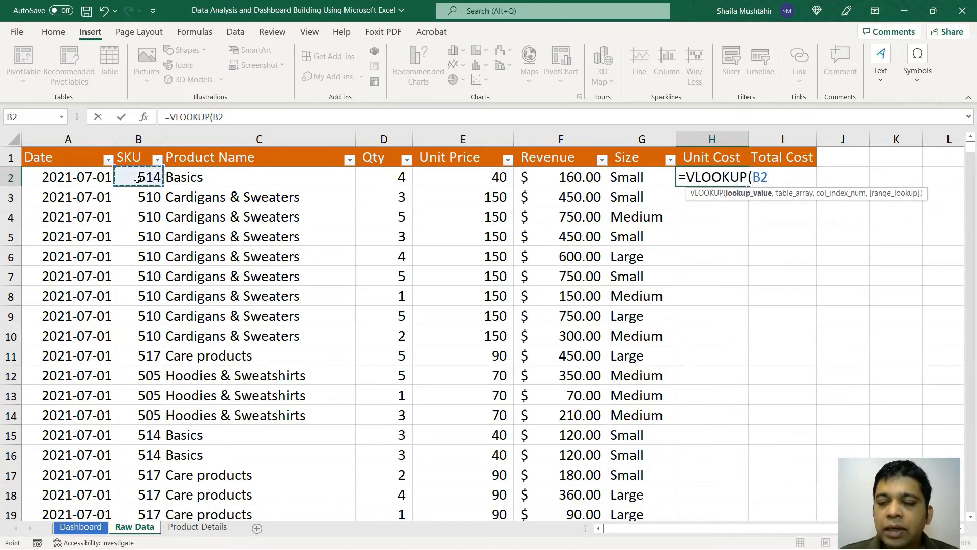
pyautogui.write(',')
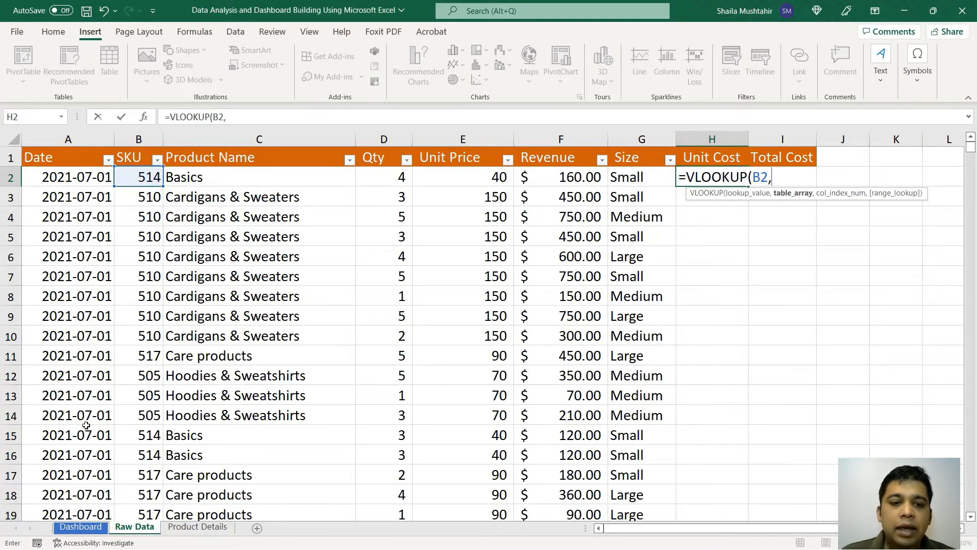
# - Complete the VLOOKUP with Product Details columns D:E as table array, column index 2 and FALSE for exact match, and enter the formula
pyautogui.click(192, 528)
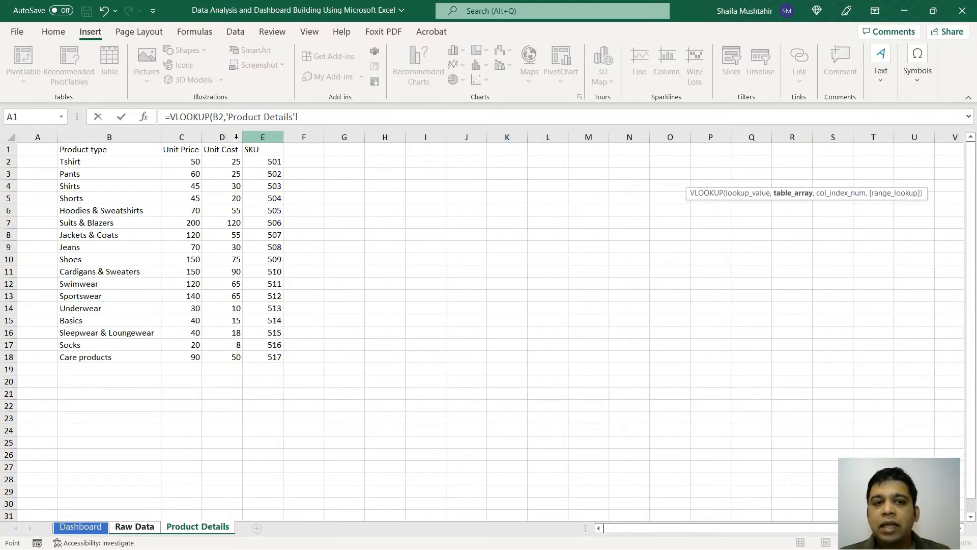
pyautogui.moveTo(236, 136)
pyautogui.mouseDown()
pyautogui.moveTo(257, 136)
pyautogui.moveTo(227, 129)
pyautogui.mouseUp()
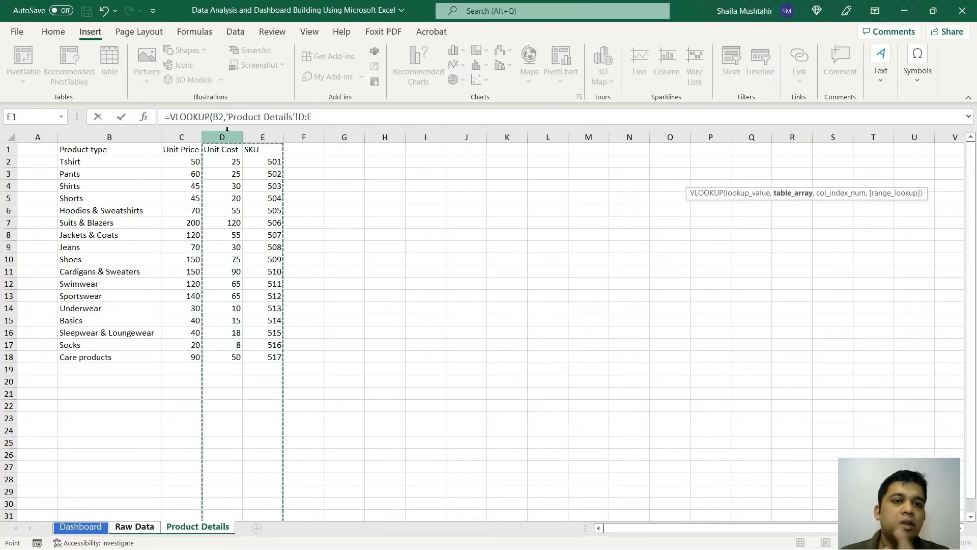
pyautogui.write(',2,')
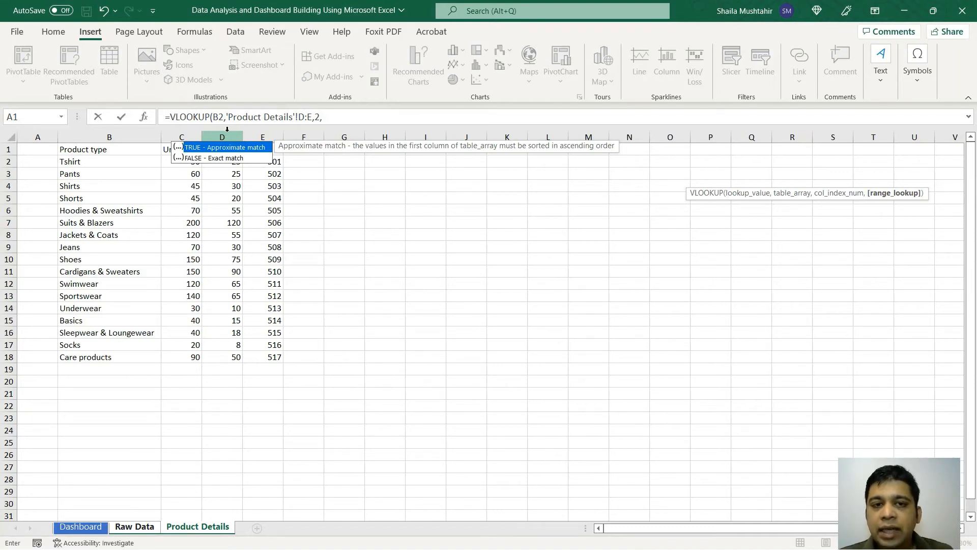
pyautogui.click(325, 113)
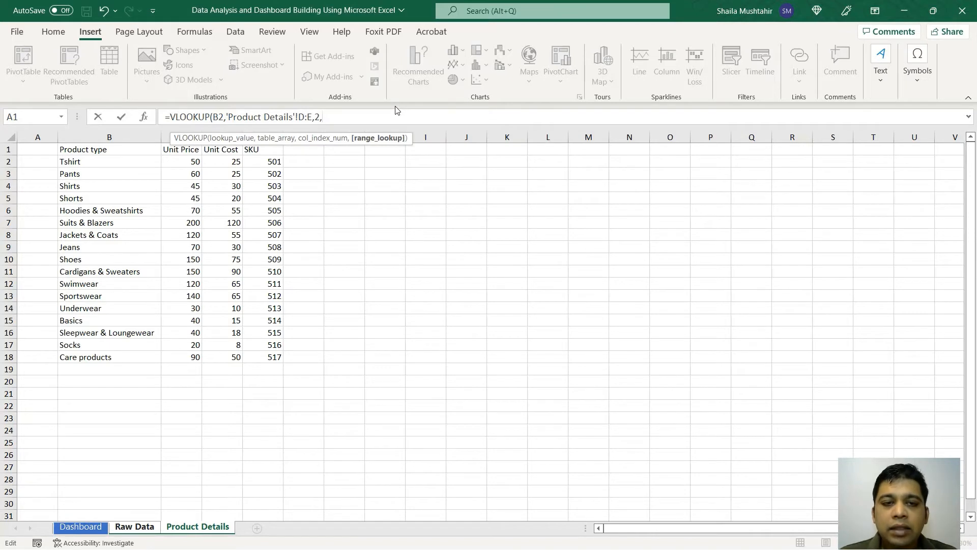
pyautogui.press('BackSpace')
pyautogui.write(',')
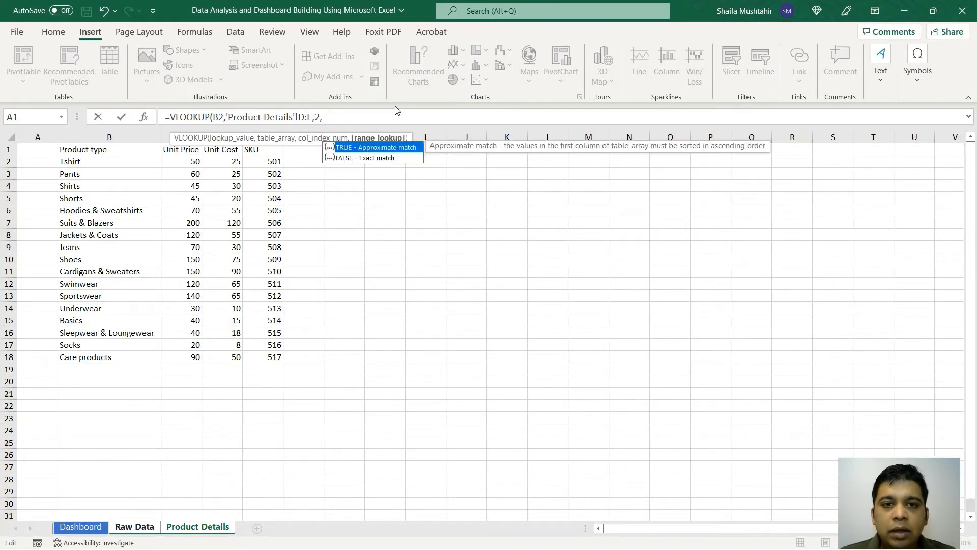
pyautogui.press('Down')
pyautogui.press('Tab')
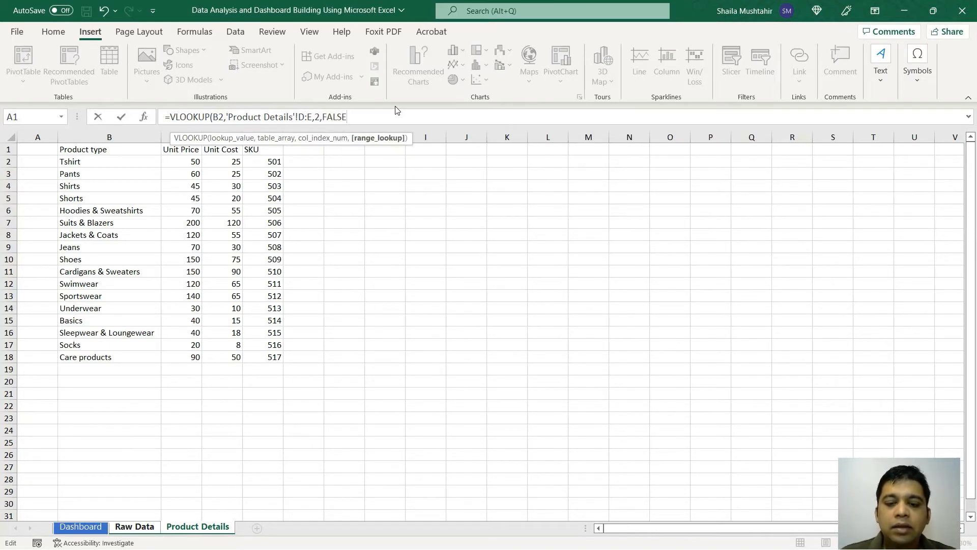
pyautogui.write(')')
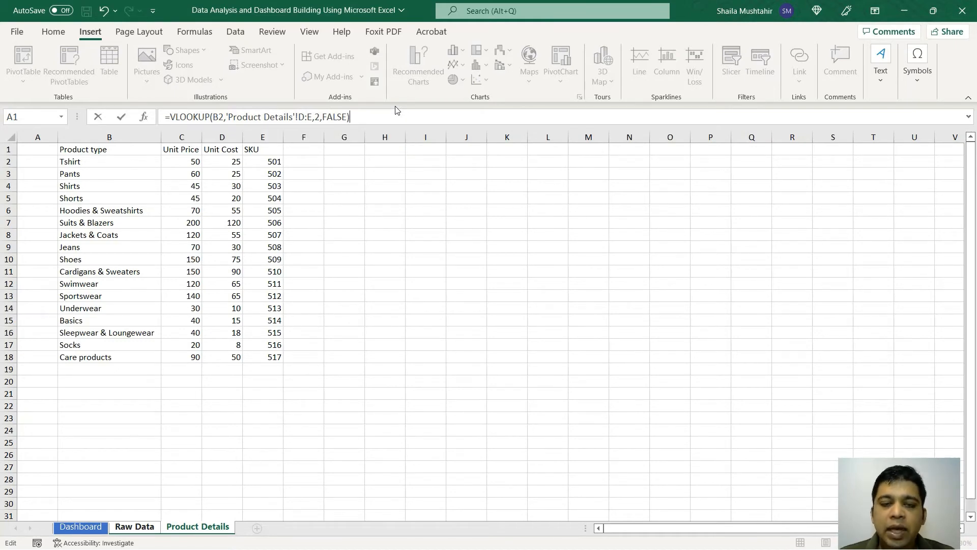
pyautogui.press('Return')
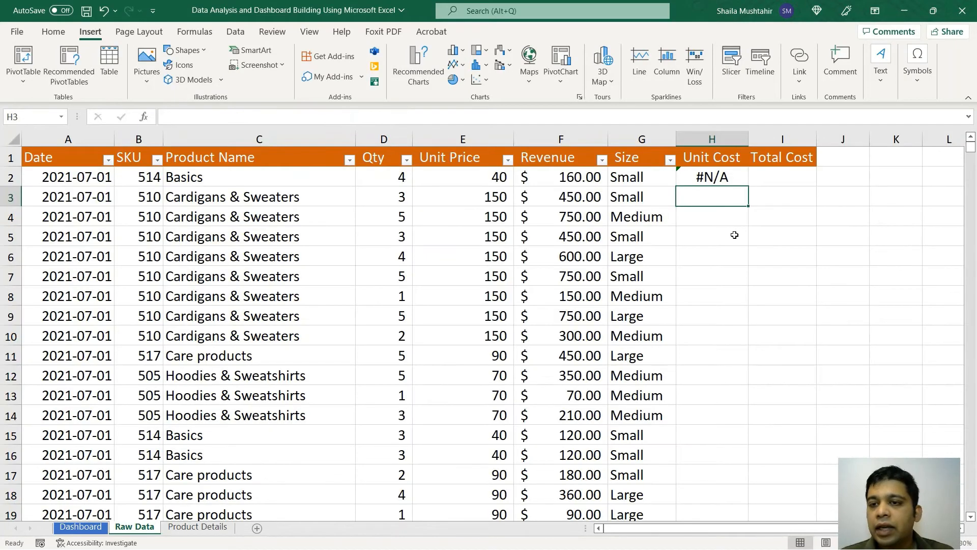
# - Replace the H2 formula with the start of an INDEX formula using Product Details column D as the array
pyautogui.click(721, 176)
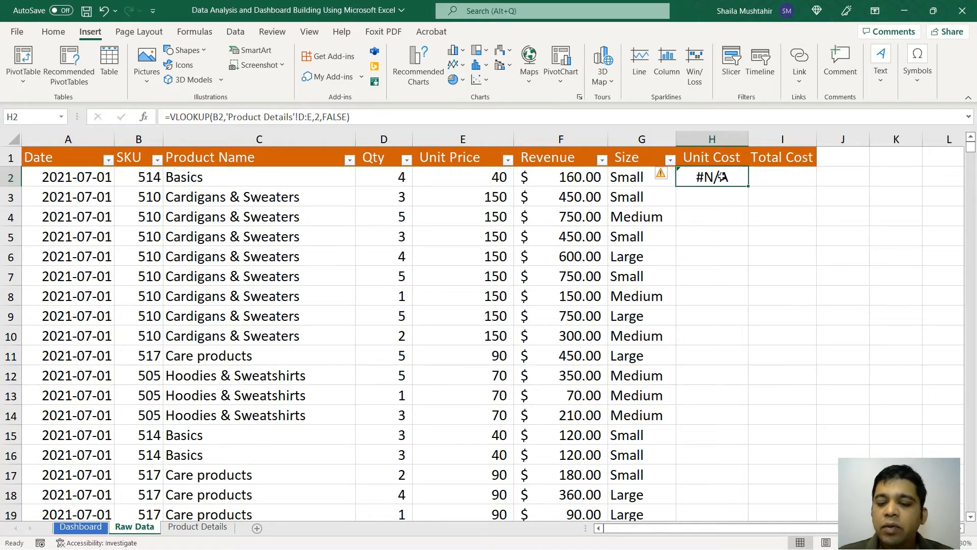
pyautogui.write('=')
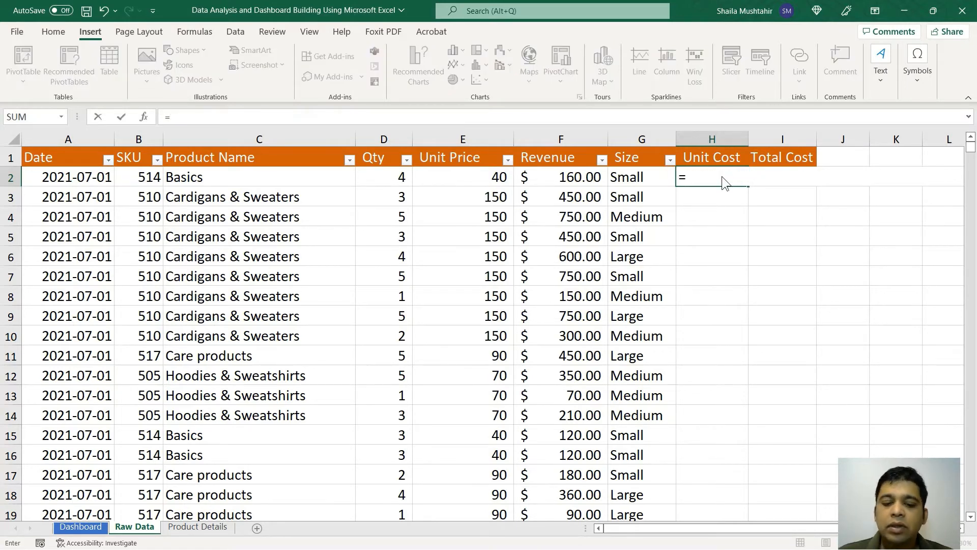
pyautogui.write('inde')
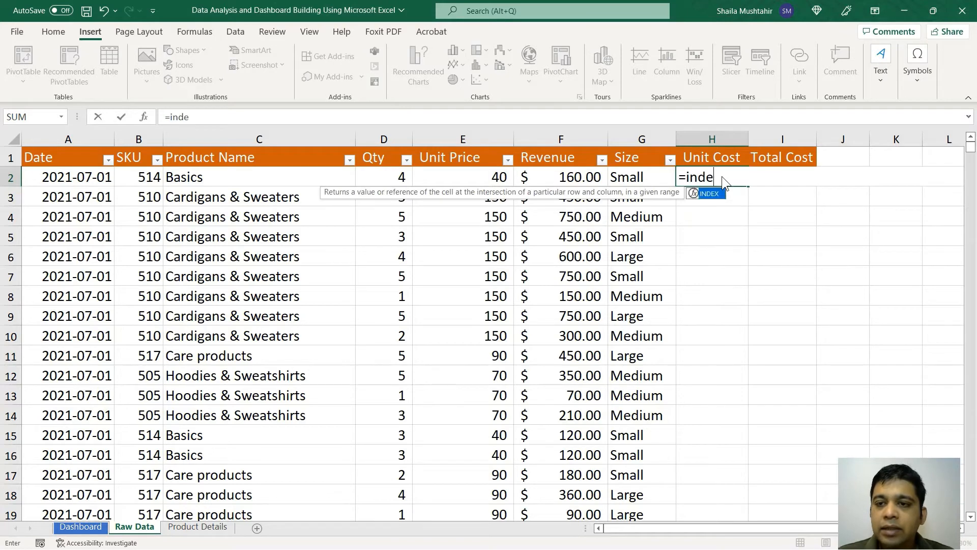
pyautogui.write('x')
pyautogui.press('Tab')
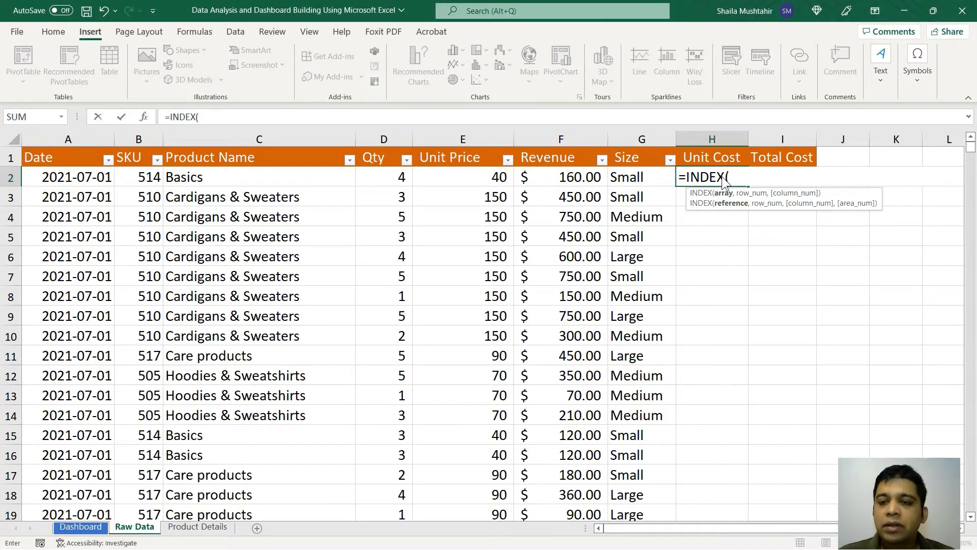
pyautogui.click(211, 530)
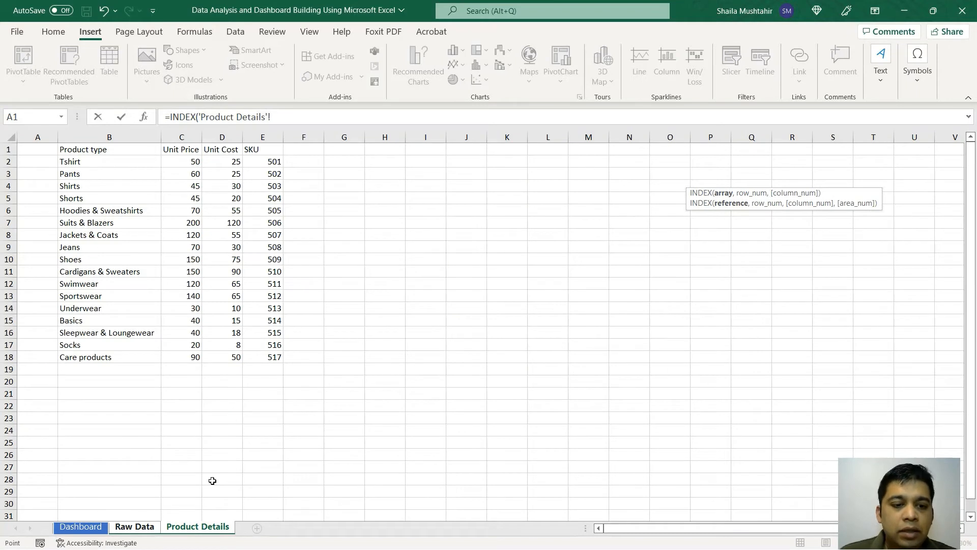
pyautogui.click(223, 139)
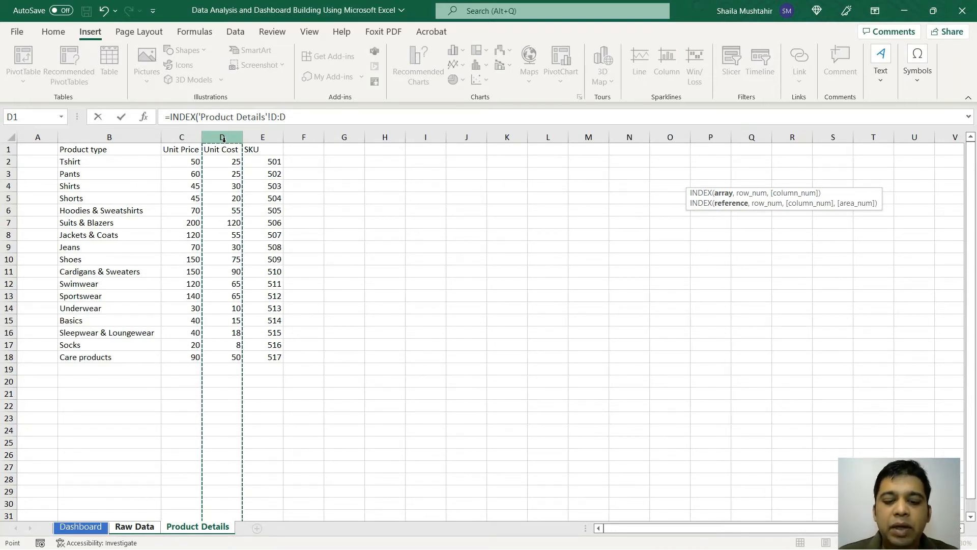
pyautogui.write(',')
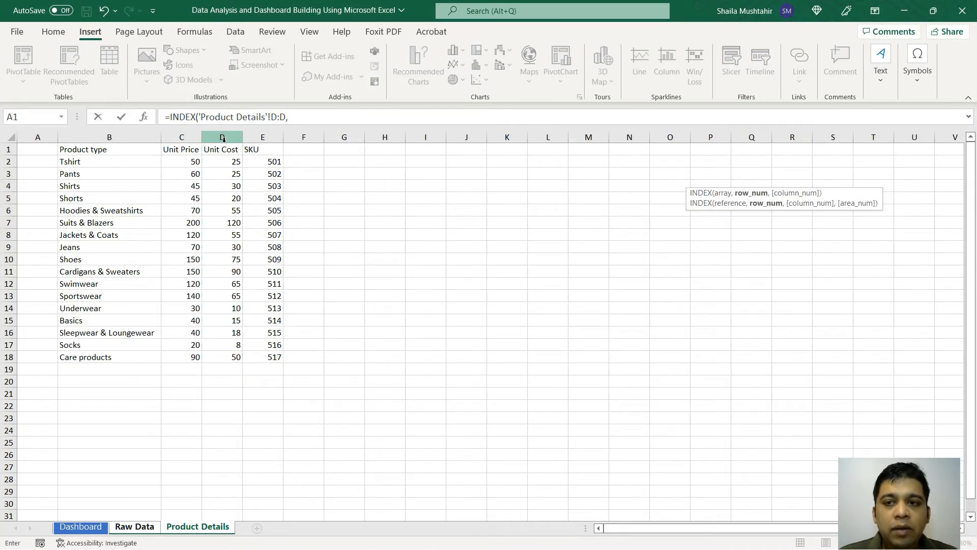
# - Nest a MATCH function as the INDEX row number, with the SKU in Raw Data B2 as its lookup value
pyautogui.write('match')
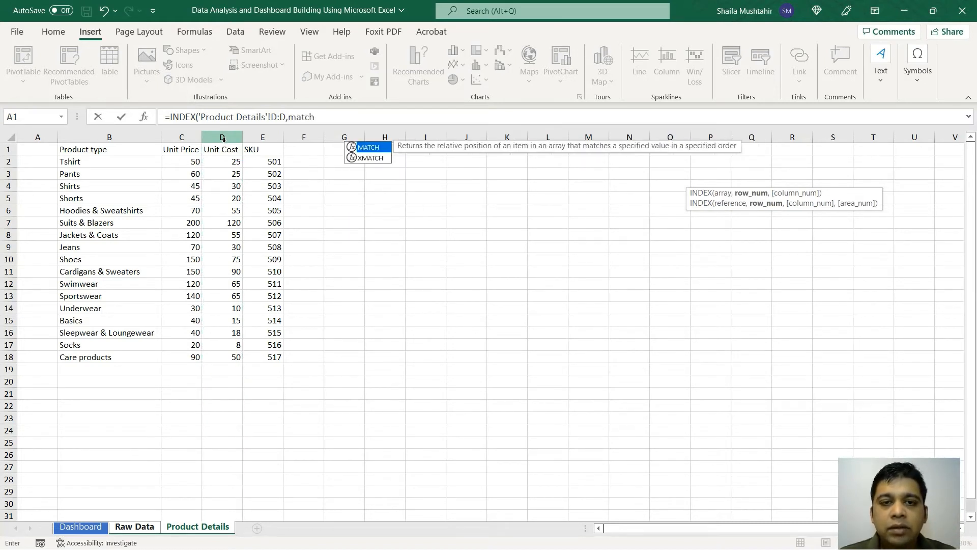
pyautogui.press('Tab')
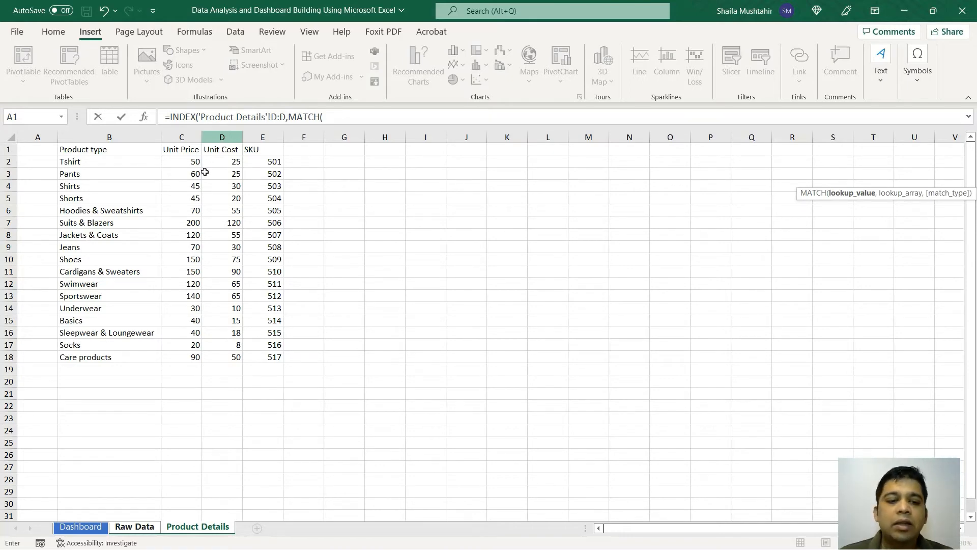
pyautogui.click(134, 528)
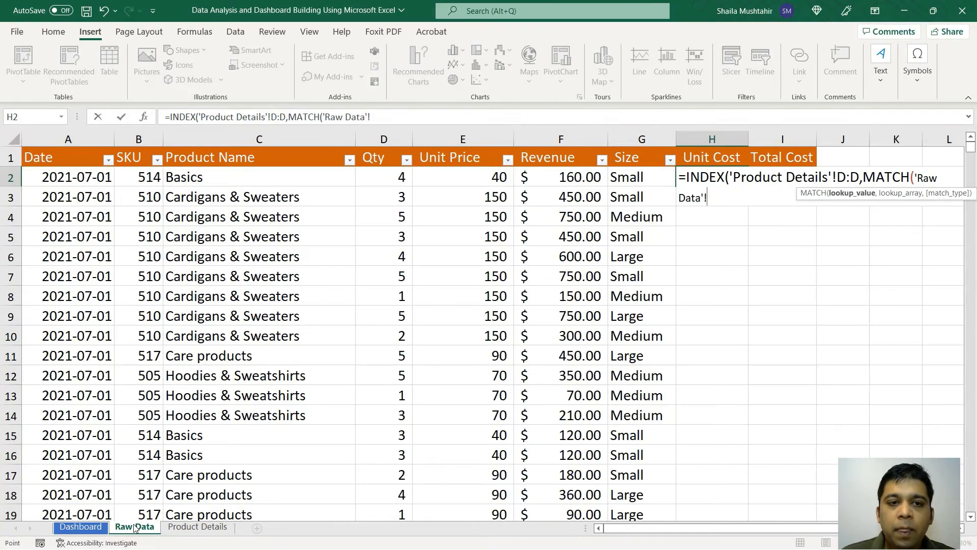
pyautogui.click(149, 175)
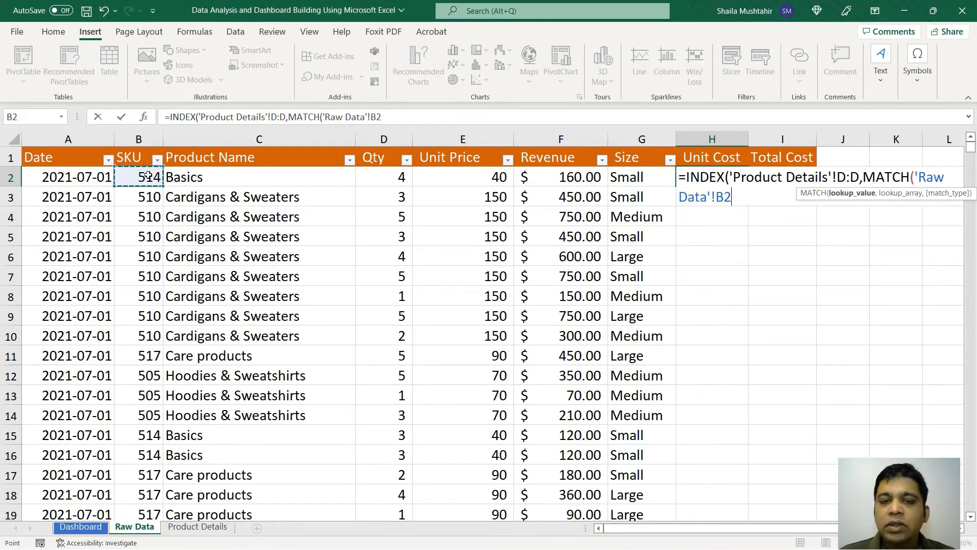
pyautogui.write(',')
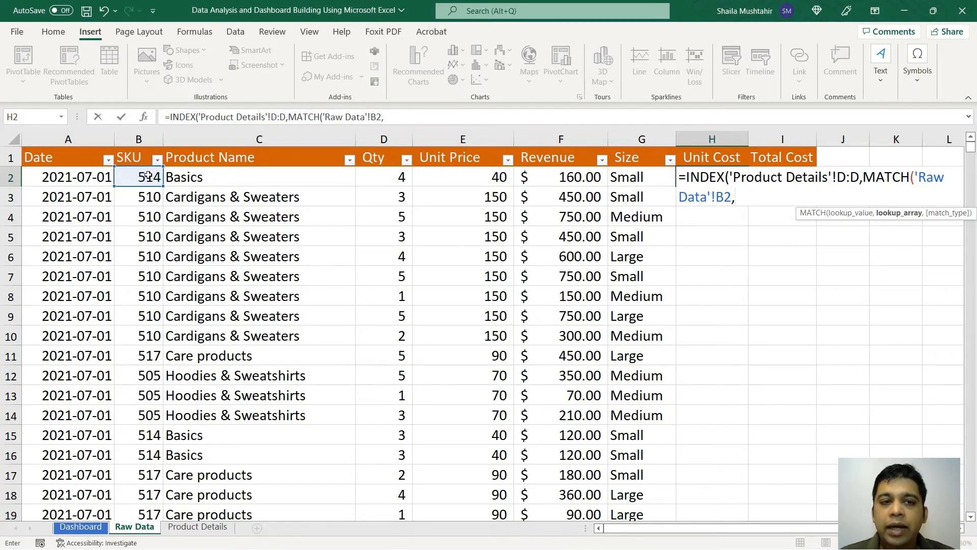
# - Complete the MATCH with Product Details column E as lookup array and 0 for exact match, close both functions and enter the formula
pyautogui.click(194, 533)
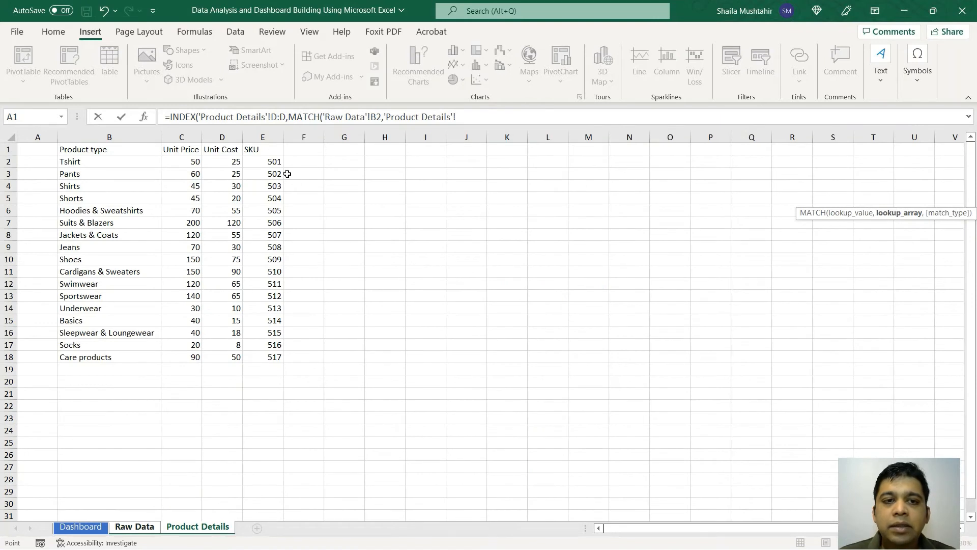
pyautogui.click(272, 135)
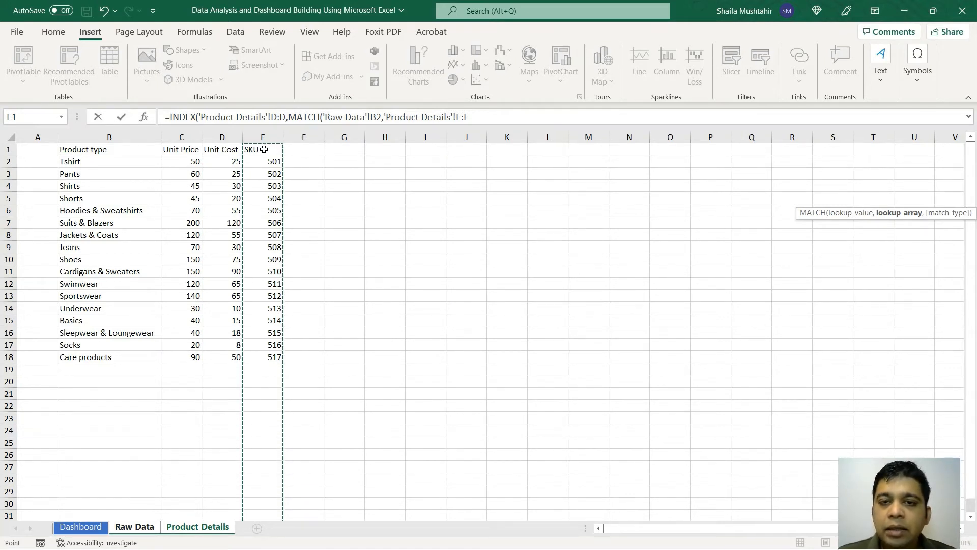
pyautogui.write(',')
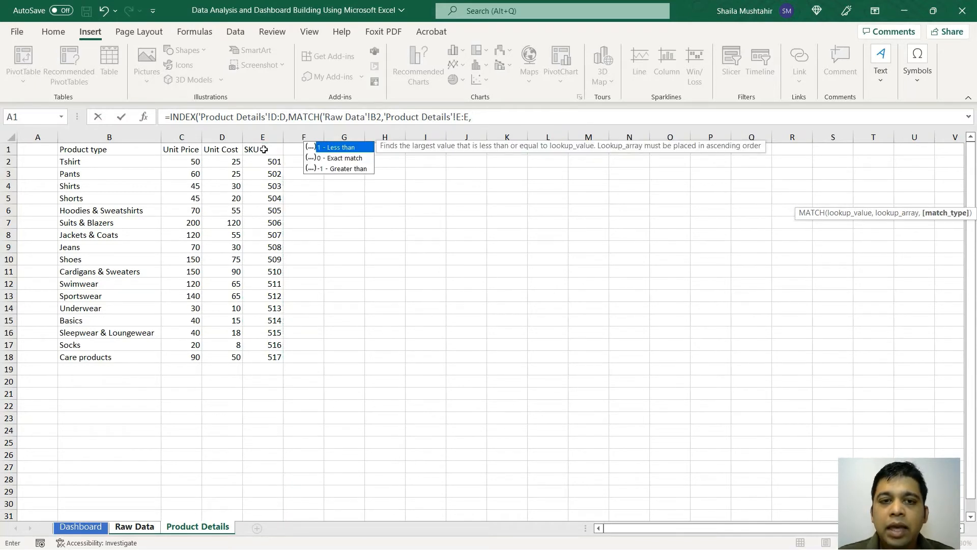
pyautogui.press('Down')
pyautogui.press('Tab')
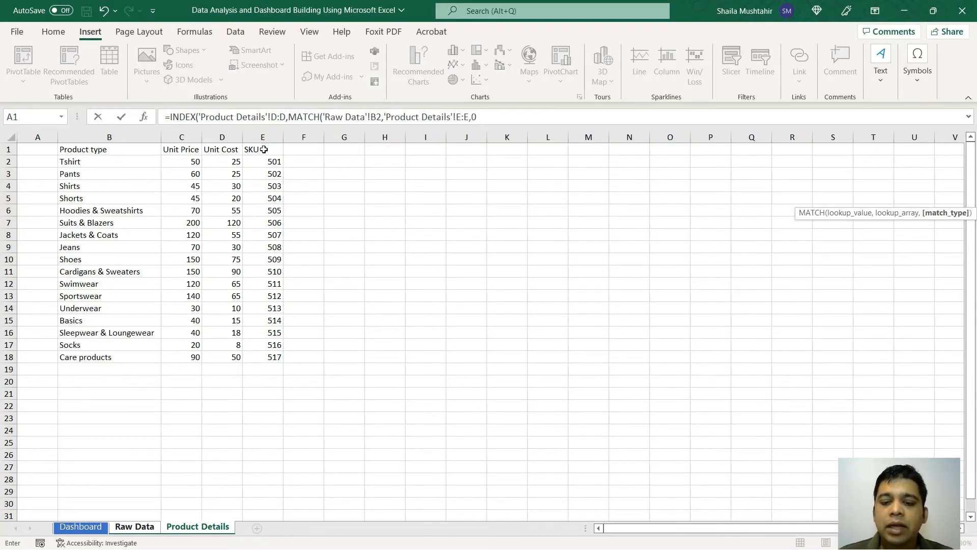
pyautogui.write(')')
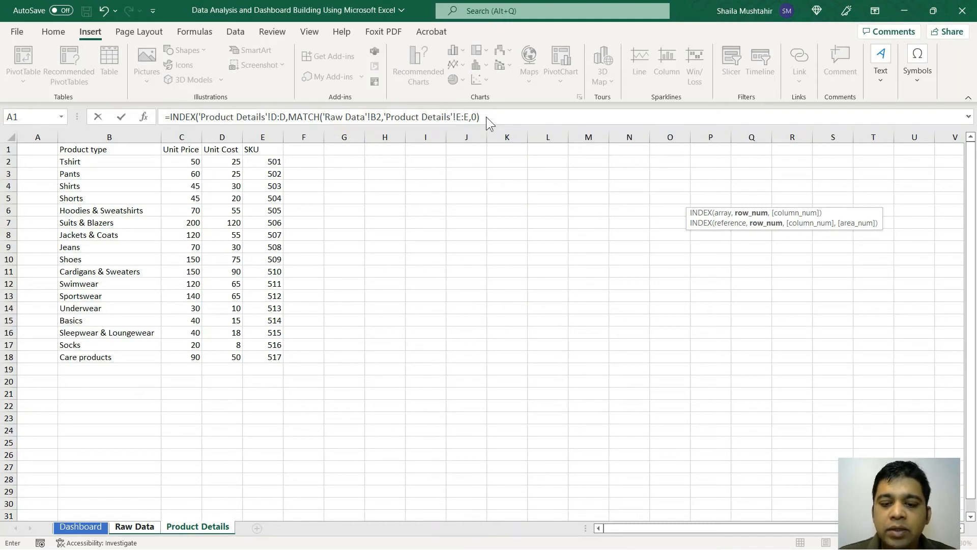
pyautogui.write(')')
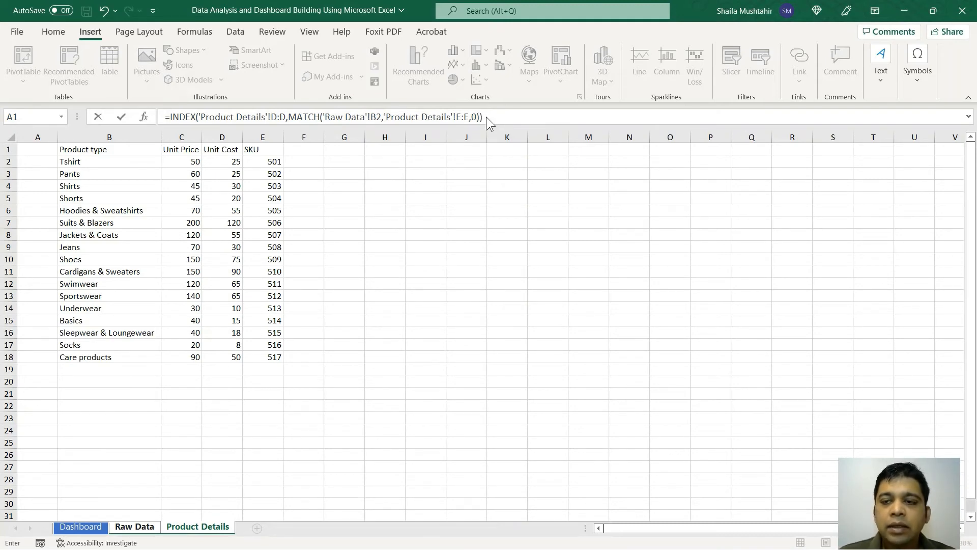
pyautogui.press('Return')
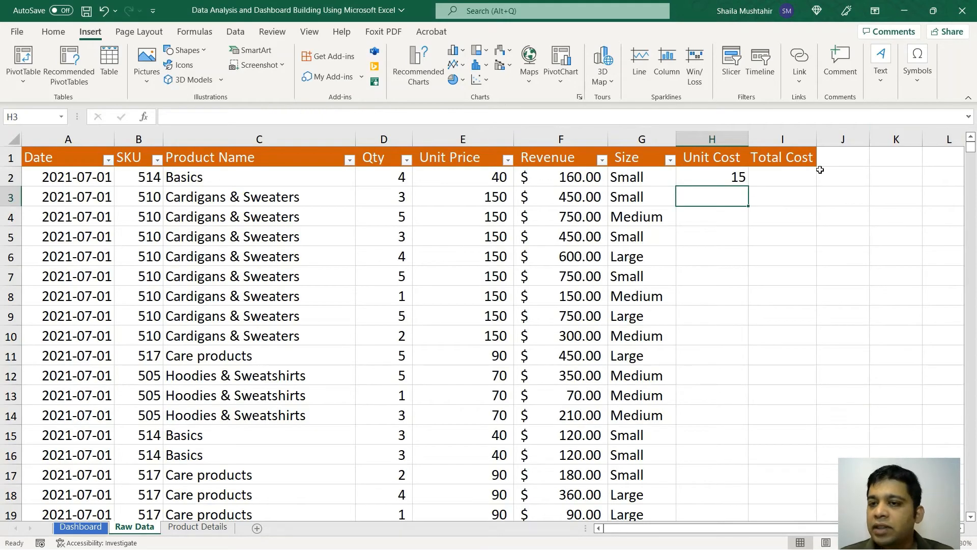
# - Fill the INDEX-MATCH formula from H2 down the whole Unit Cost column
pyautogui.click(747, 174)
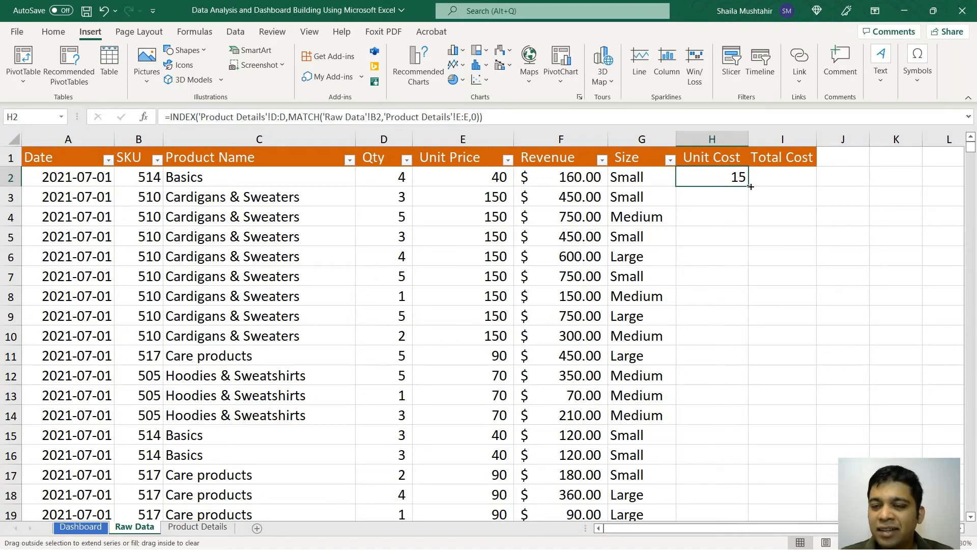
pyautogui.doubleClick(752, 187)
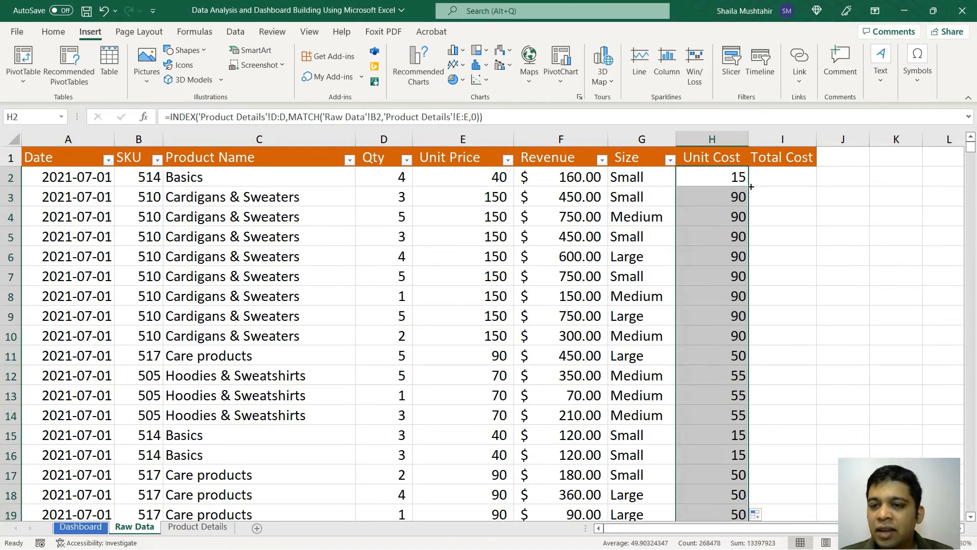
pyautogui.click(732, 176)
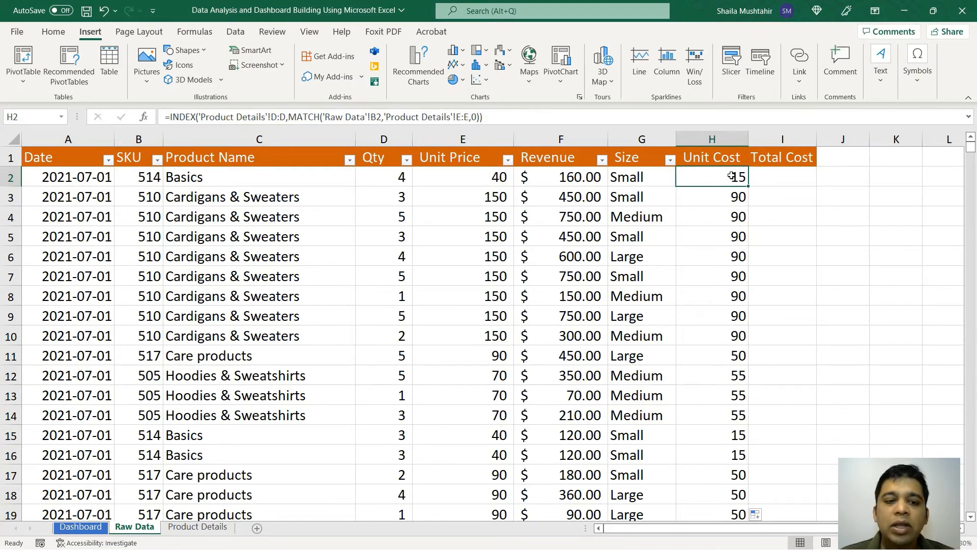
# - Review the Product Details table and the Part 5 task list on the Dashboard sheet
pyautogui.click(215, 528)
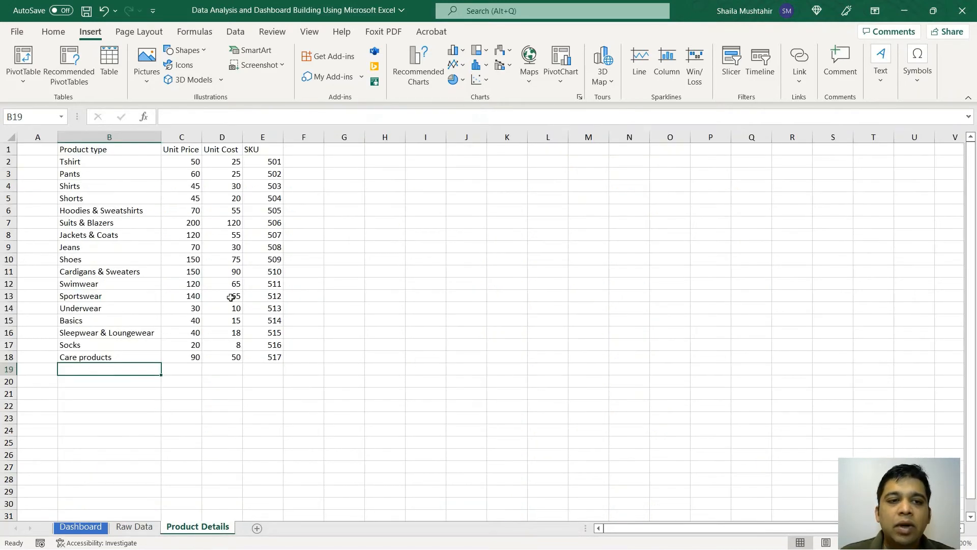
pyautogui.click(130, 137)
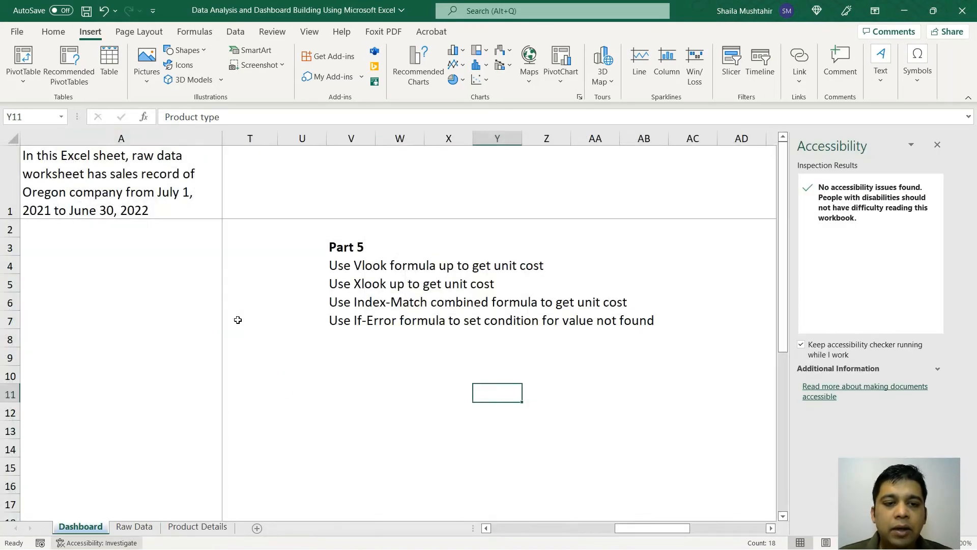
pyautogui.click(239, 321)
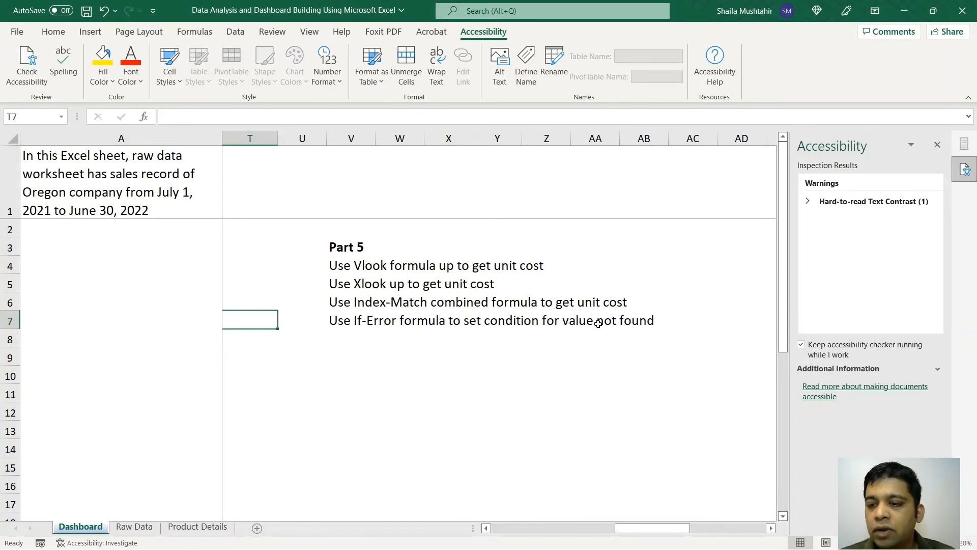
# - Compare the Care products unit cost in H11 of Raw Data with the Sum of Unit Cost pivot table on the Dashboard
pyautogui.hotkey('ctrl', 'pagedown')
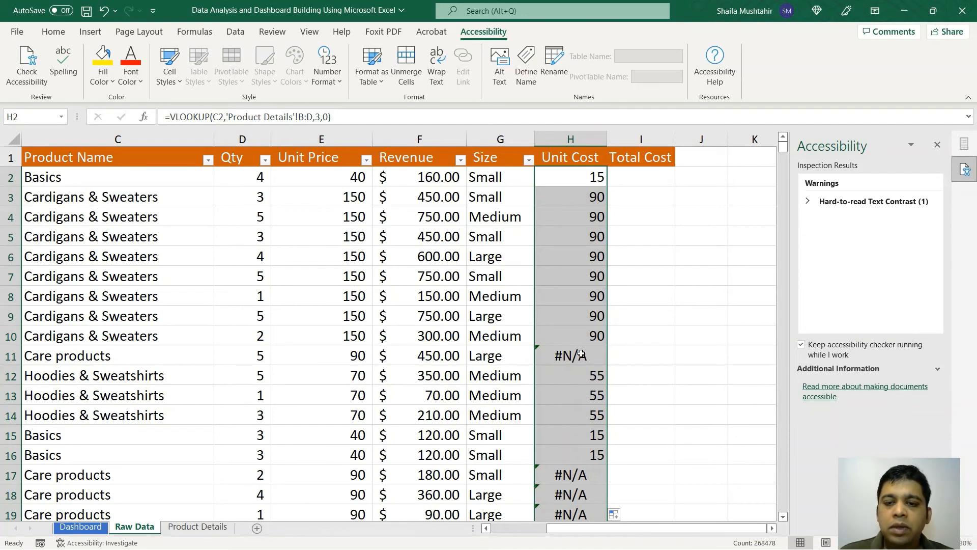
pyautogui.click(581, 354)
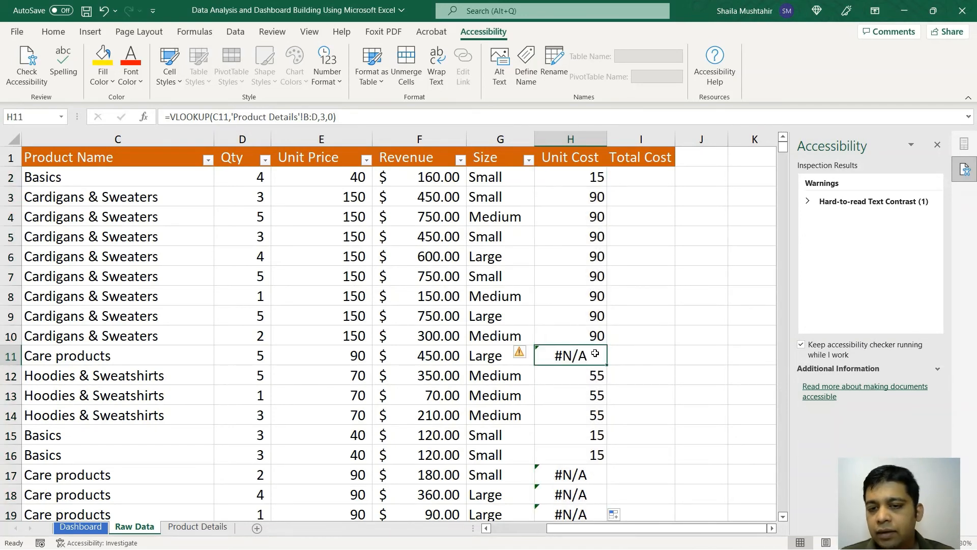
pyautogui.hotkey('ctrl', 'pageup')
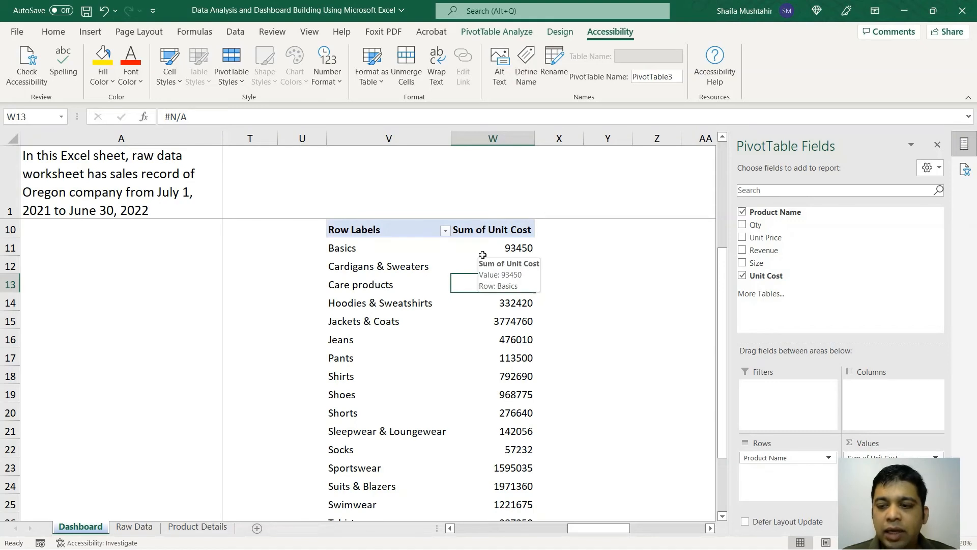
pyautogui.scroll(-3, 484, 273)
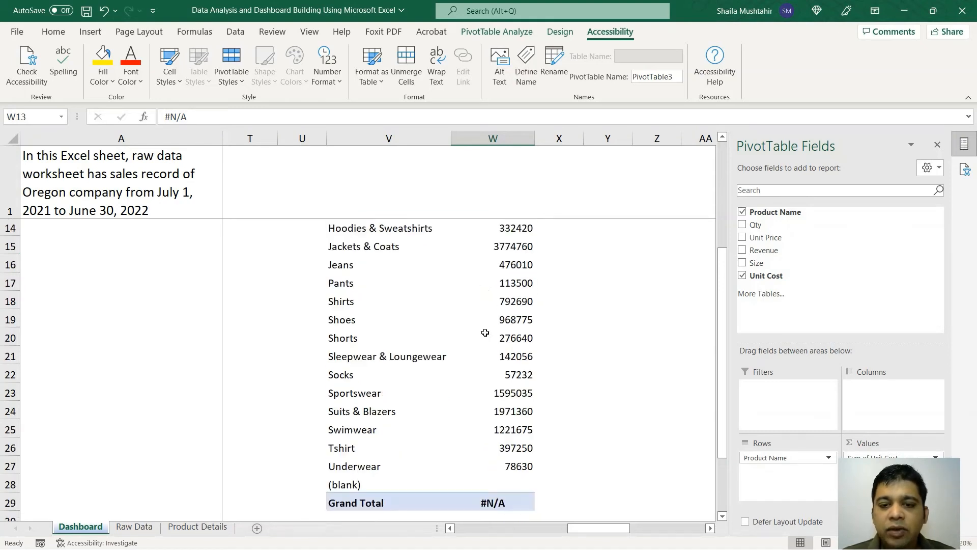
pyautogui.scroll(1, 485, 493)
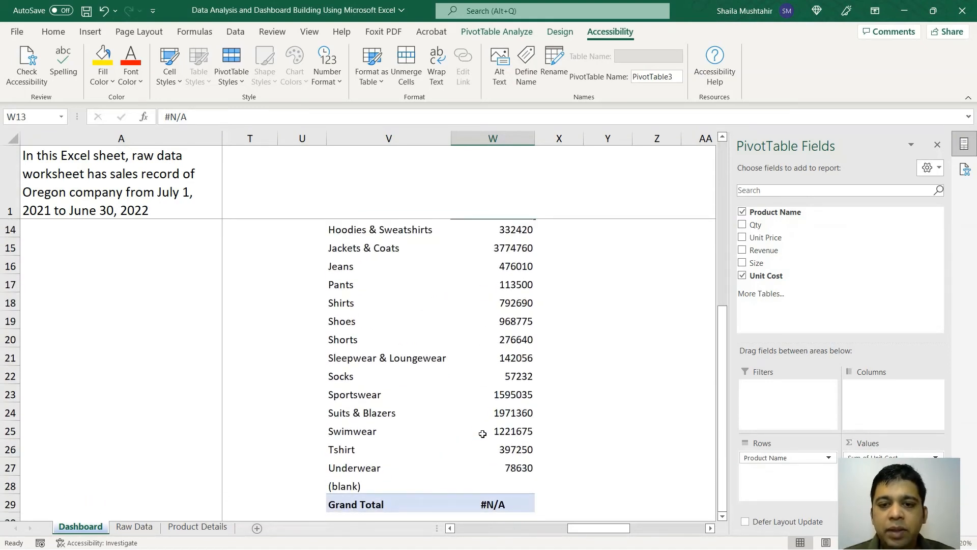
pyautogui.click(135, 527)
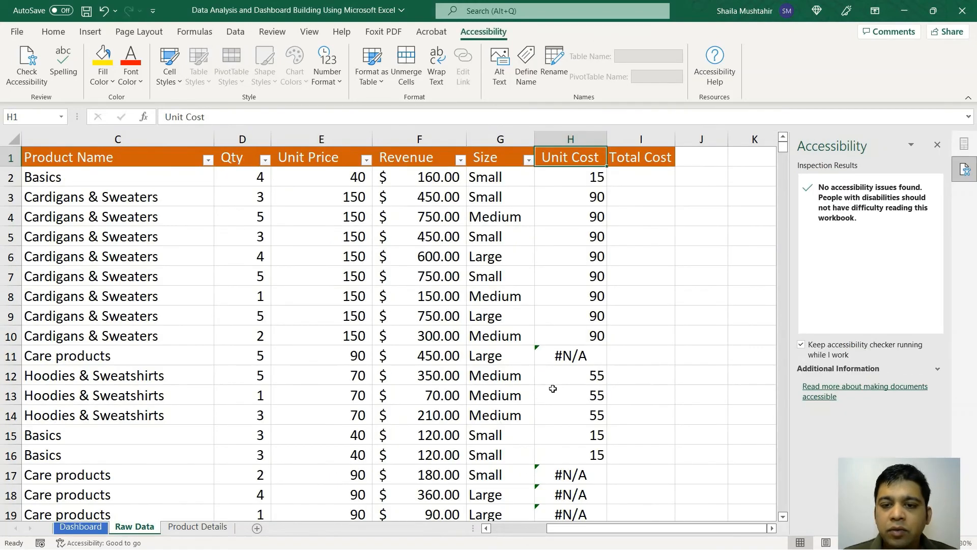
pyautogui.click(88, 515)
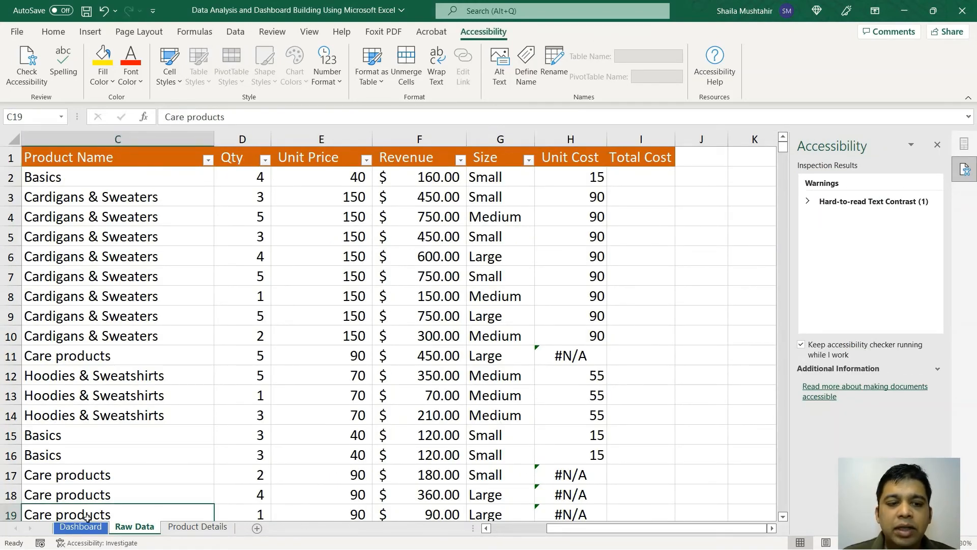
# - Examine the Care products and Grand Total rows of the Dashboard's Sum of Unit Cost pivot table
pyautogui.click(81, 527)
pyautogui.scroll(2, 488, 318)
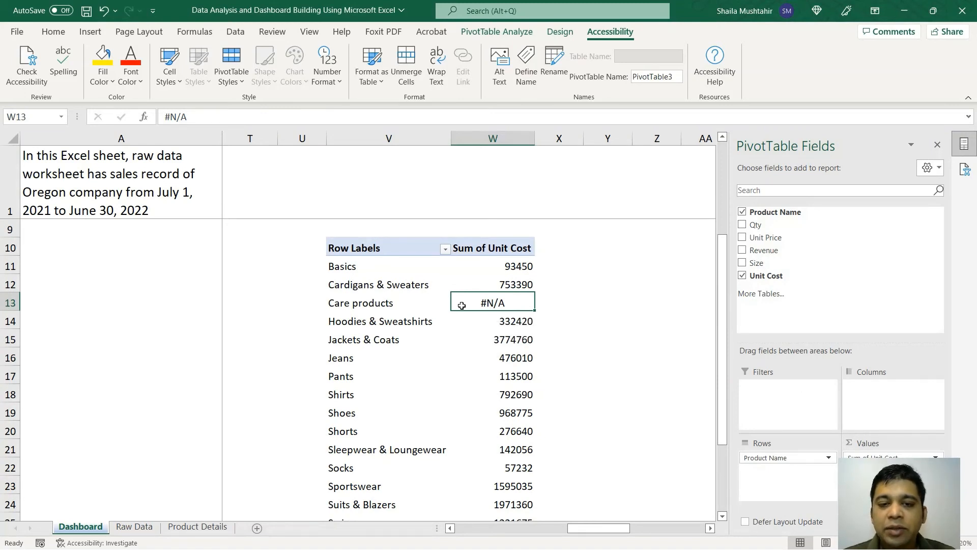
pyautogui.moveTo(509, 303)
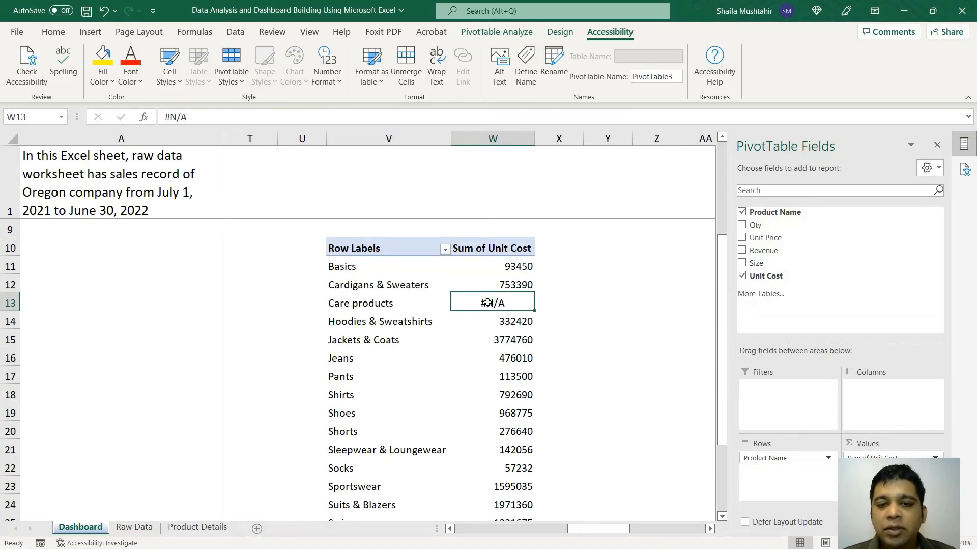
pyautogui.scroll(-2, 502, 305)
pyautogui.scroll(-1, 502, 305)
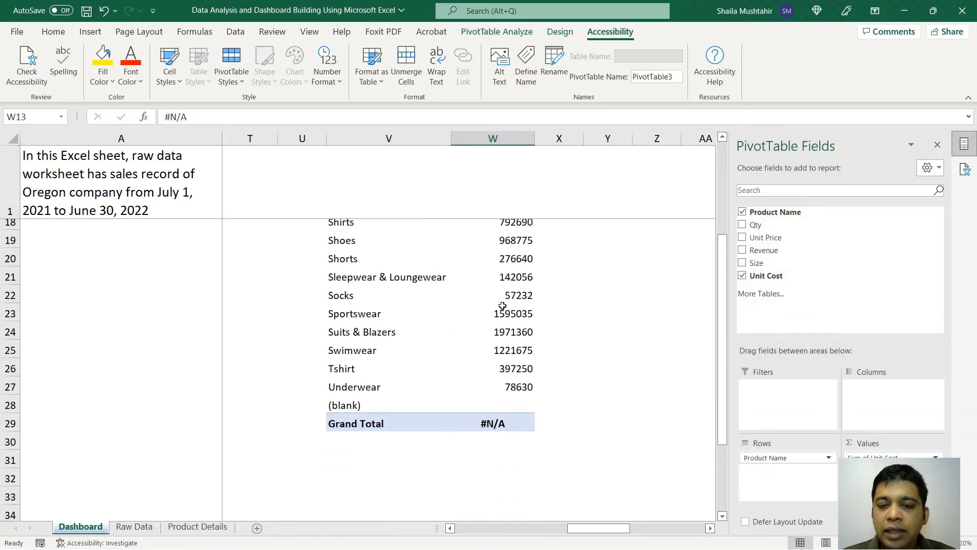
pyautogui.moveTo(507, 428)
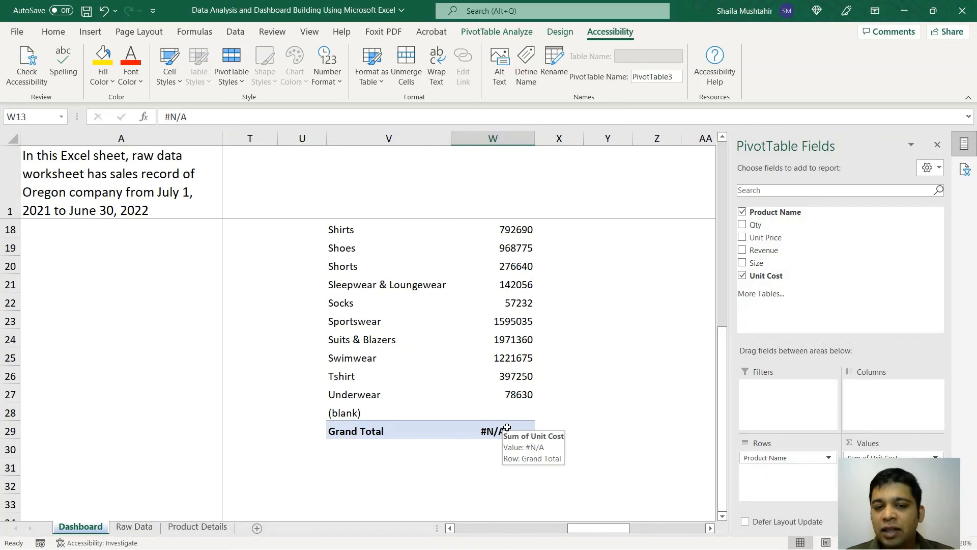
pyautogui.scroll(1, 507, 428)
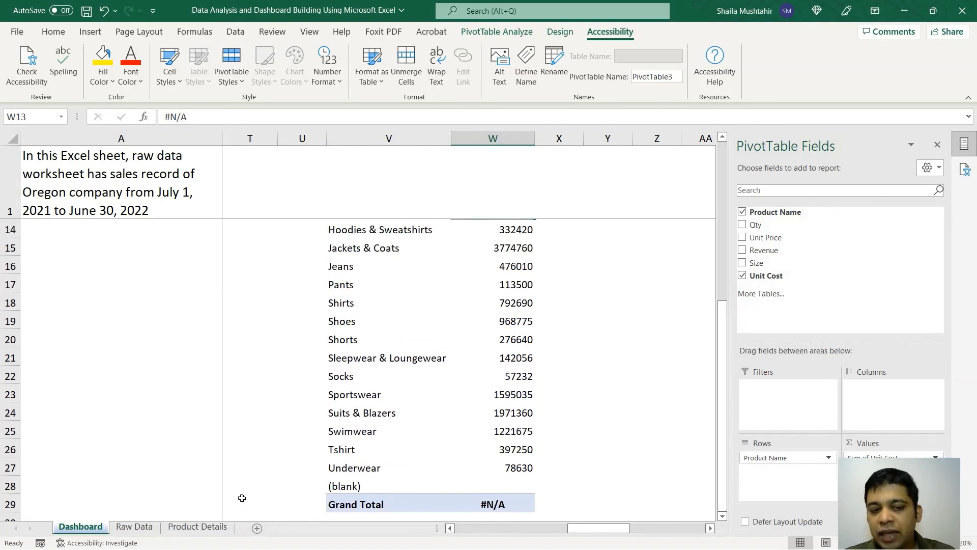
# - Wrap the VLOOKUP formula in H2 of Raw Data in IFERROR so that it returns 0 for errors
pyautogui.click(135, 527)
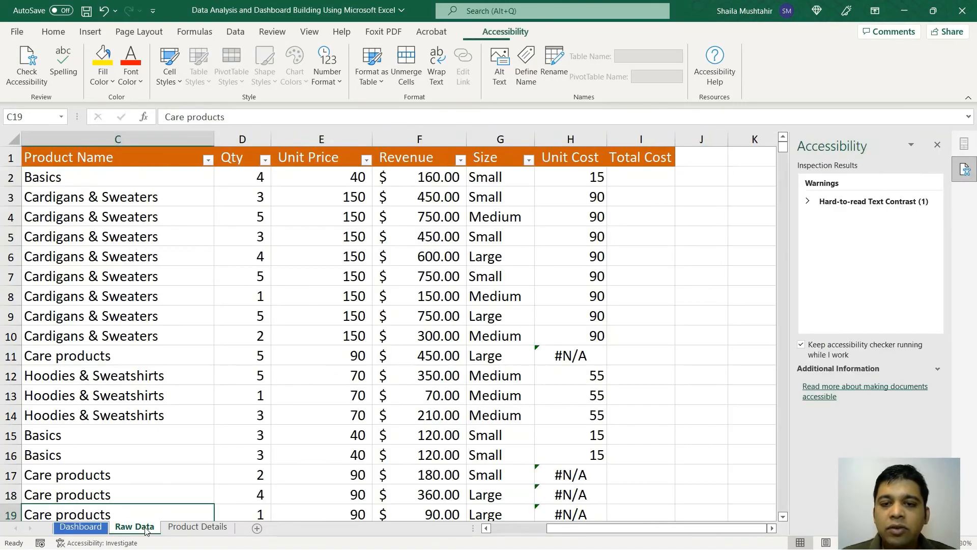
pyautogui.click(569, 177)
pyautogui.doubleClick(570, 176)
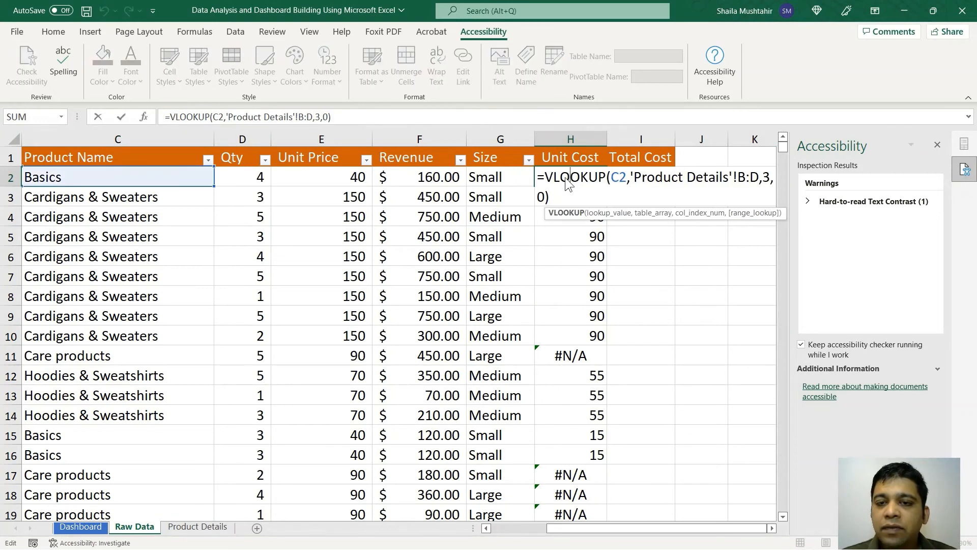
pyautogui.click(546, 178)
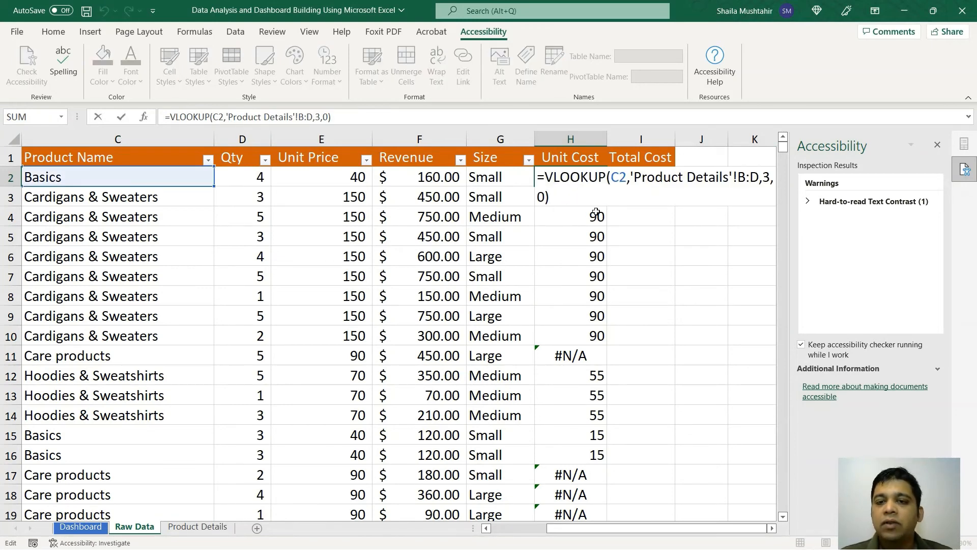
pyautogui.write('ife')
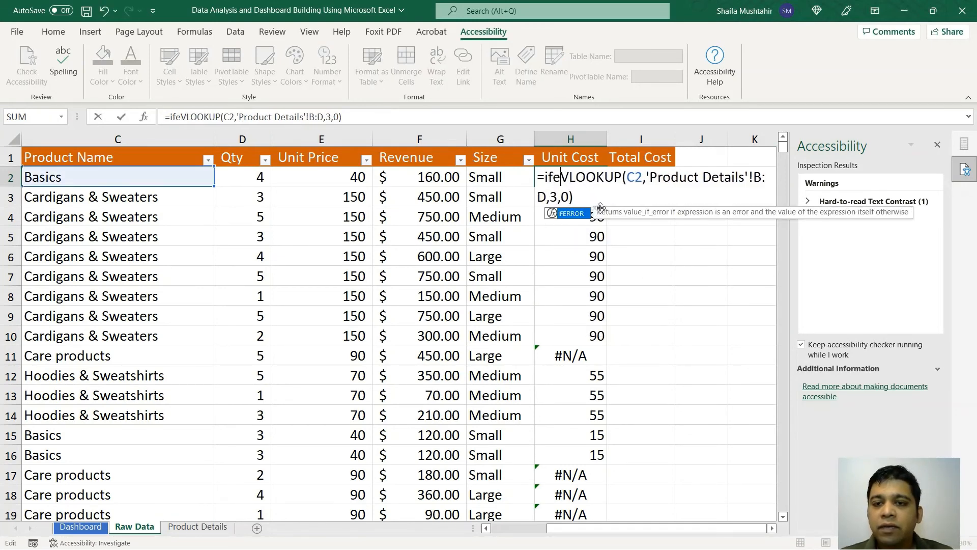
pyautogui.press('Tab')
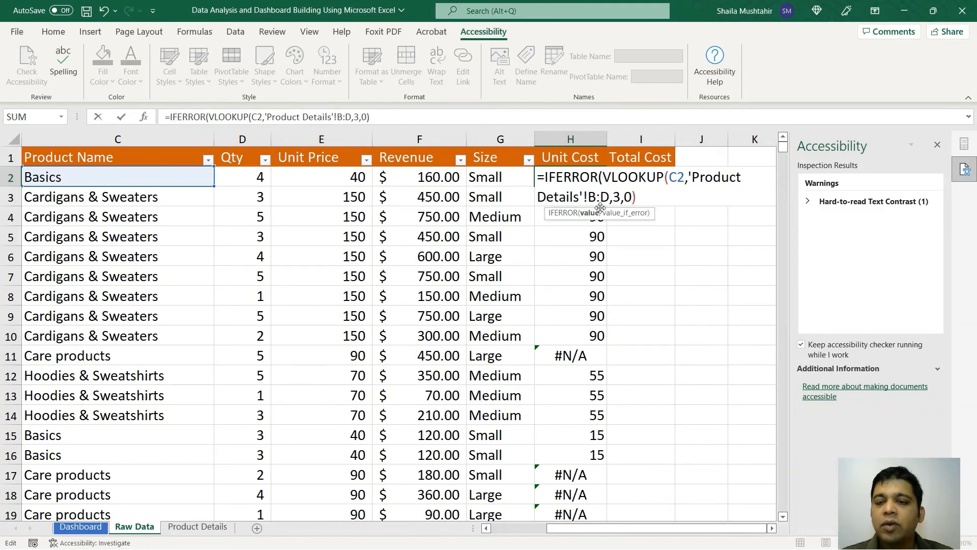
pyautogui.click(653, 198)
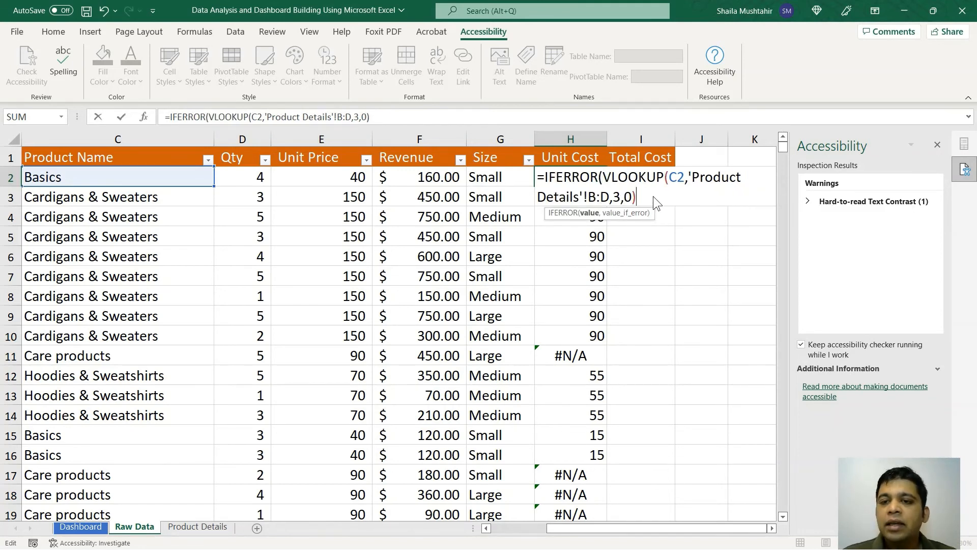
pyautogui.write(',')
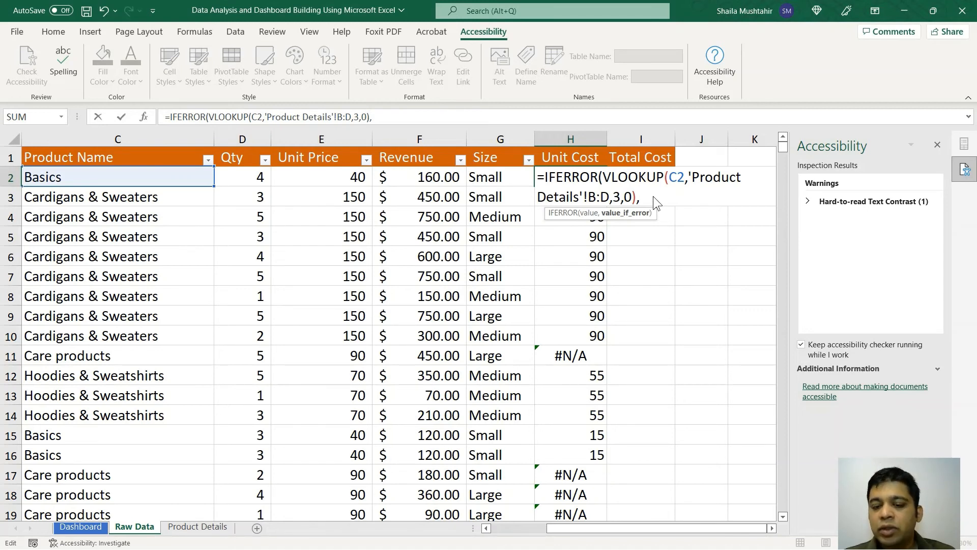
pyautogui.write('0')
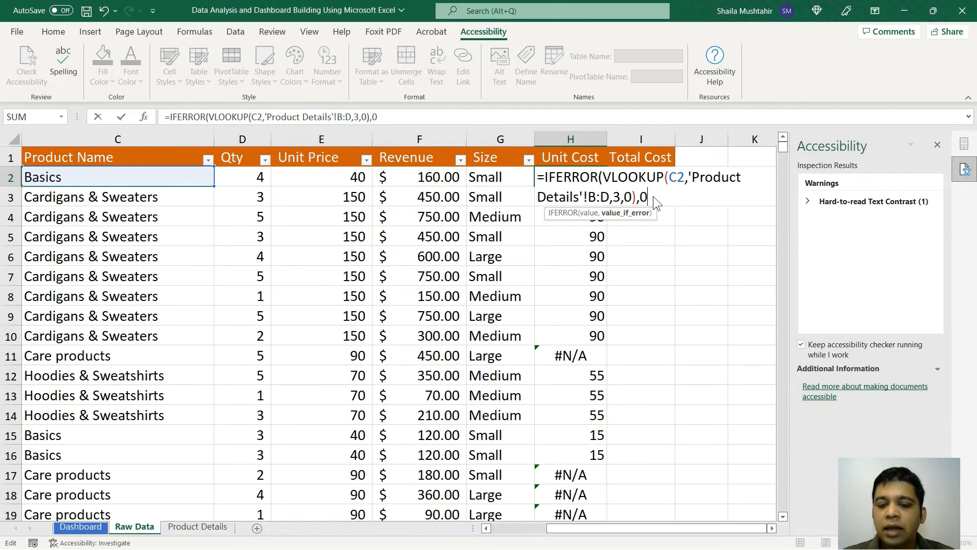
pyautogui.write(')')
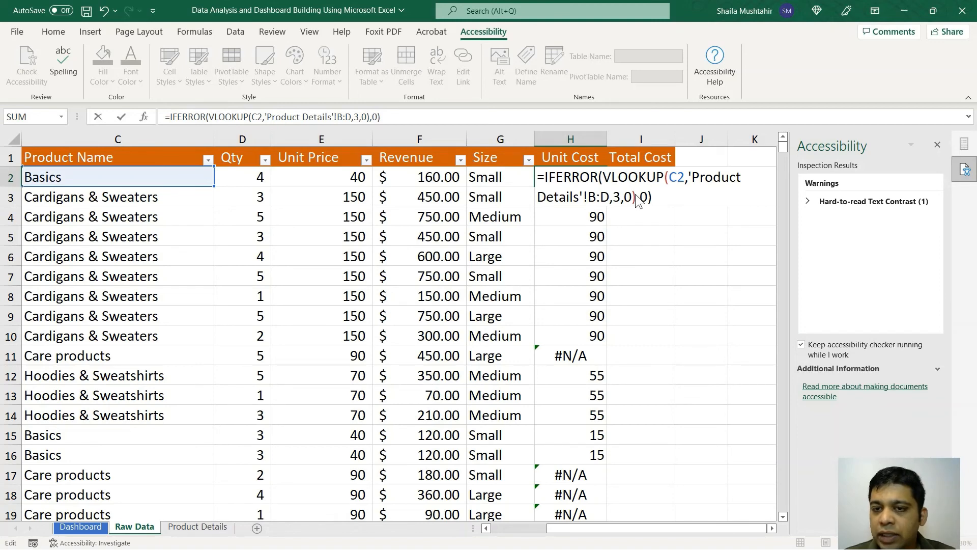
pyautogui.press('Return')
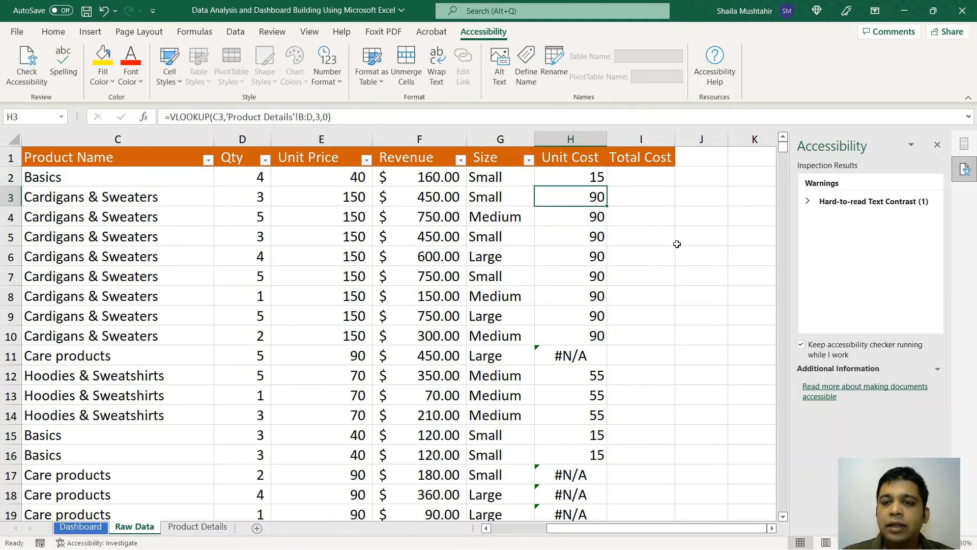
# - Fill the IFERROR-VLOOKUP formula from H2 down the whole Unit Cost column and check the Care products cell H11
pyautogui.click(602, 181)
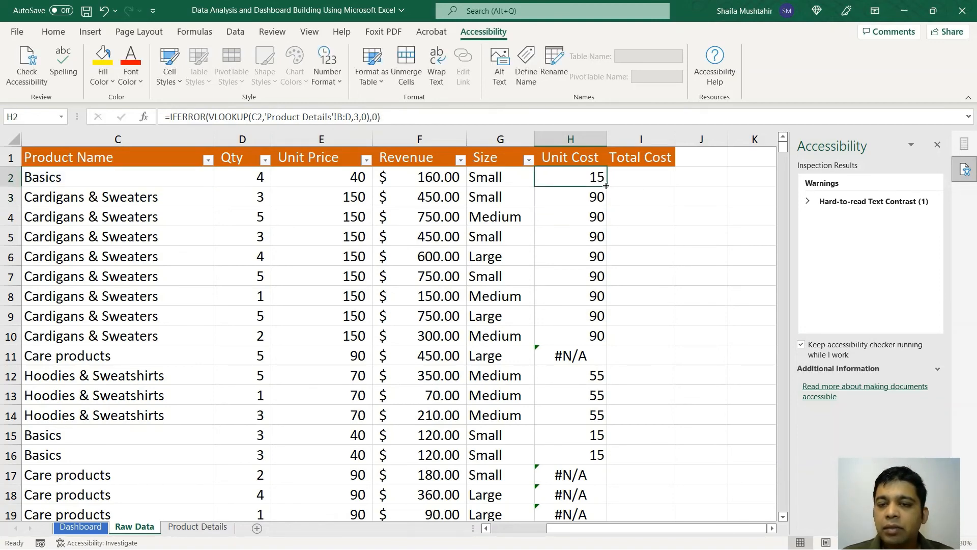
pyautogui.doubleClick(606, 185)
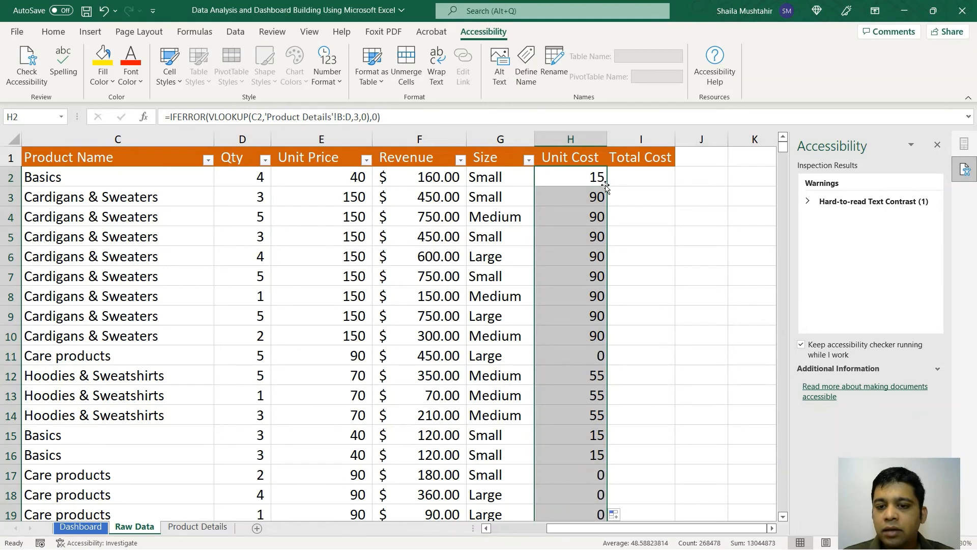
pyautogui.click(595, 355)
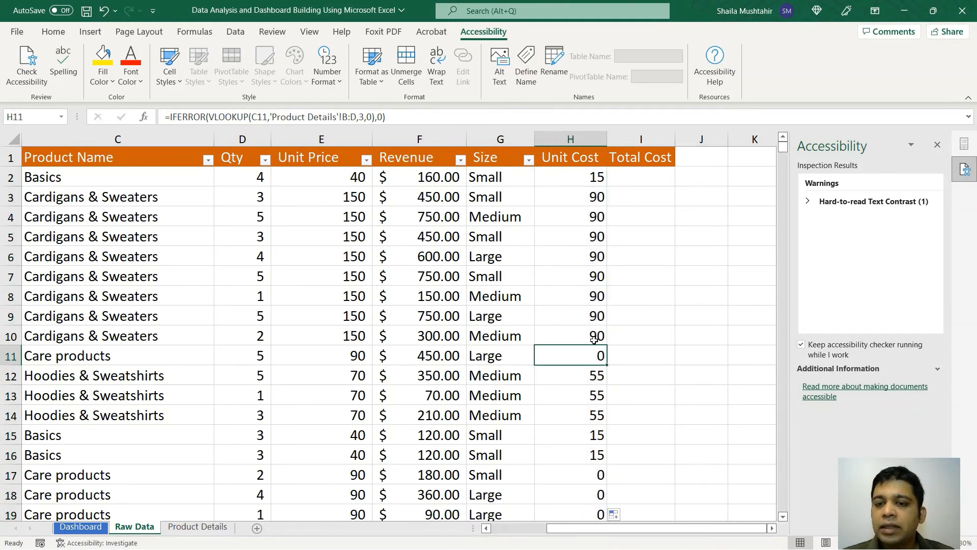
# - Refresh the Sum of Unit Cost pivot table on the Dashboard sheet and check its Grand Total and Care products rows
pyautogui.click(80, 526)
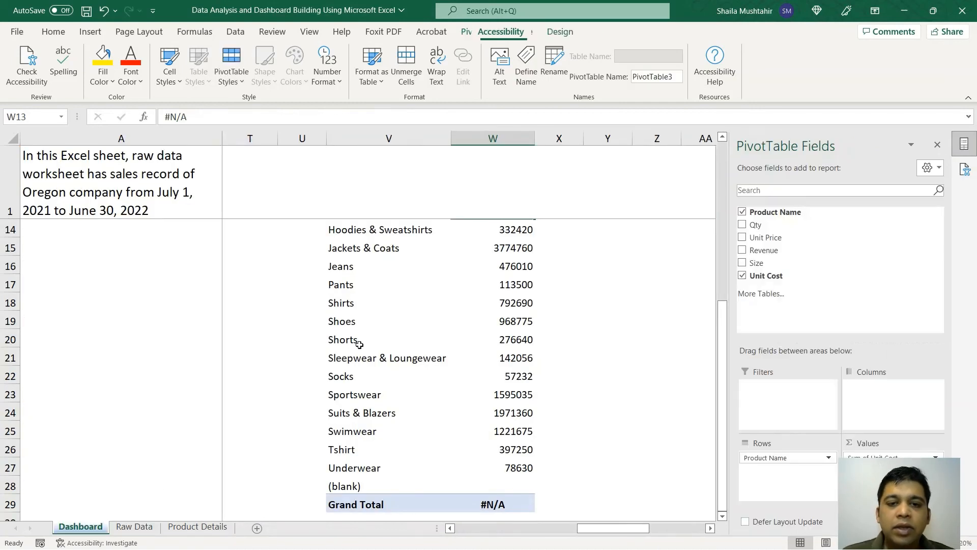
pyautogui.click(419, 338)
pyautogui.rightClick(422, 338)
pyautogui.click(468, 115)
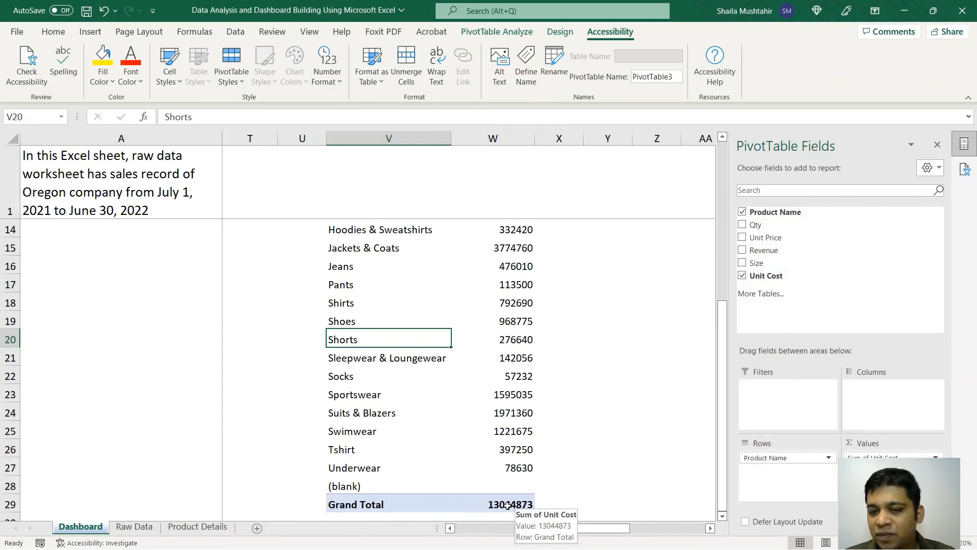
pyautogui.scroll(2, 508, 505)
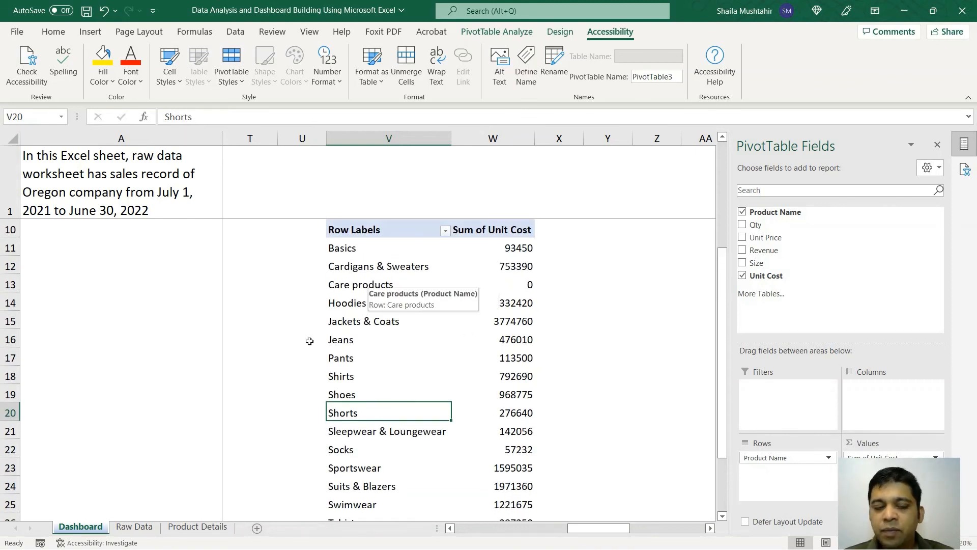
# - Start an XLOOKUP formula in H2 of Raw Data with lookup value C2, lookup array 'Product Details'!B:B and return array 'Product Details'!D:D
pyautogui.click(135, 527)
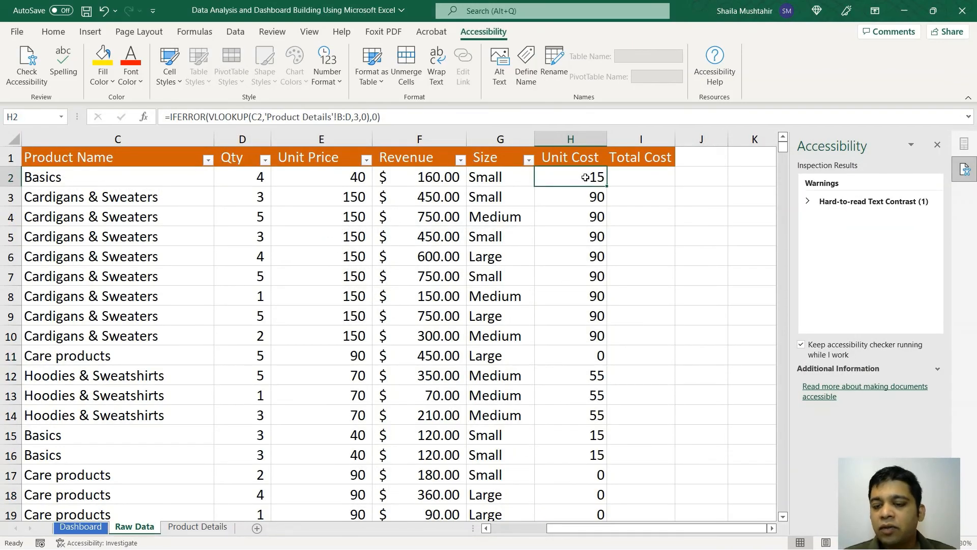
pyautogui.doubleClick(586, 177)
pyautogui.press('Escape')
pyautogui.write('=XLOOKUP(')
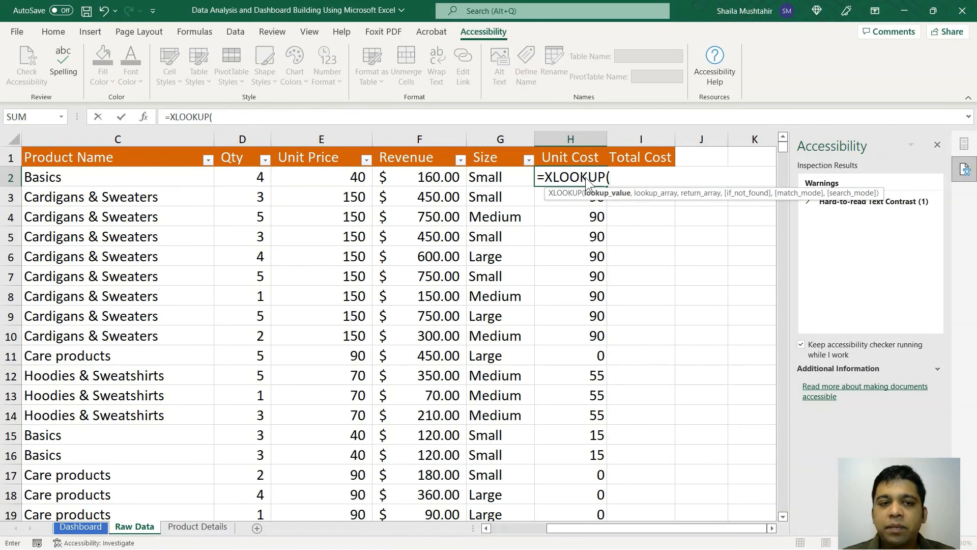
pyautogui.click(72, 177)
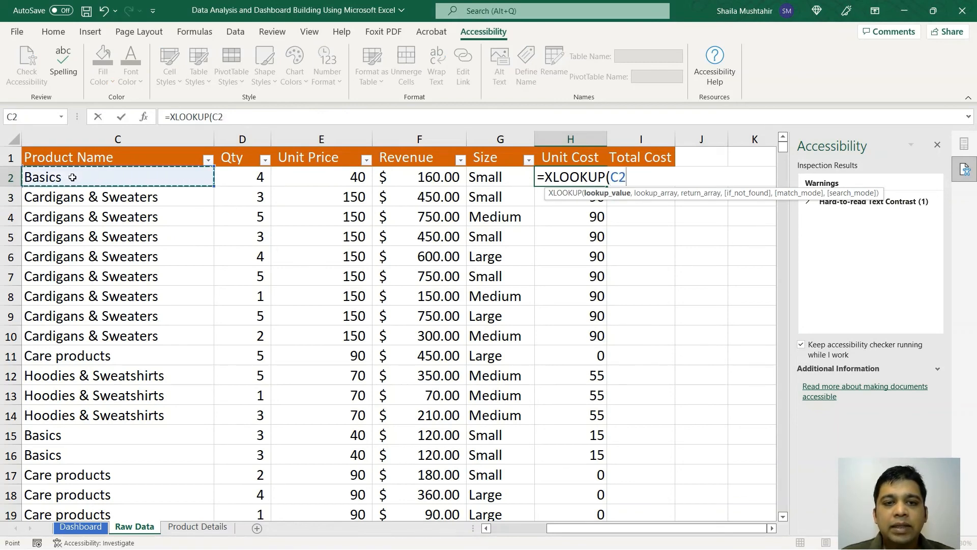
pyautogui.write(',')
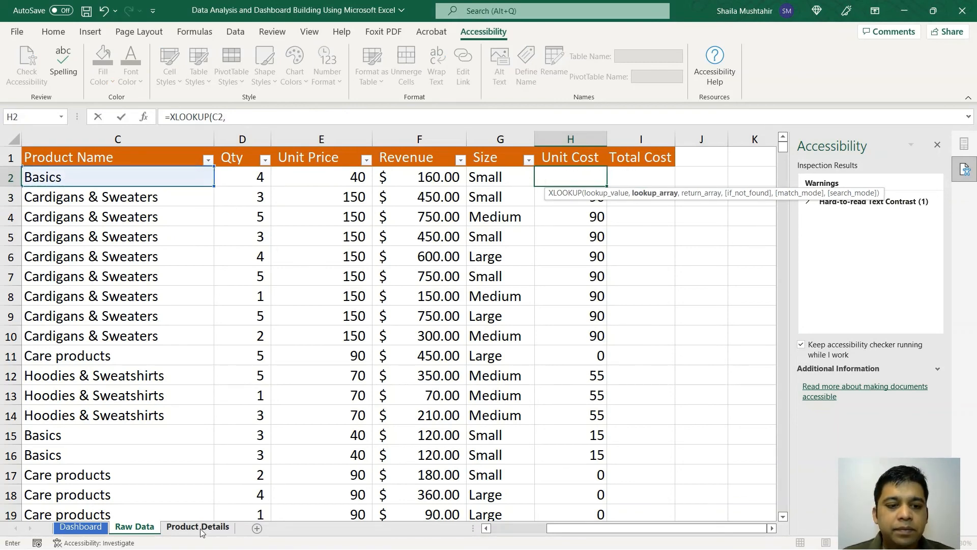
pyautogui.click(201, 527)
pyautogui.click(118, 138)
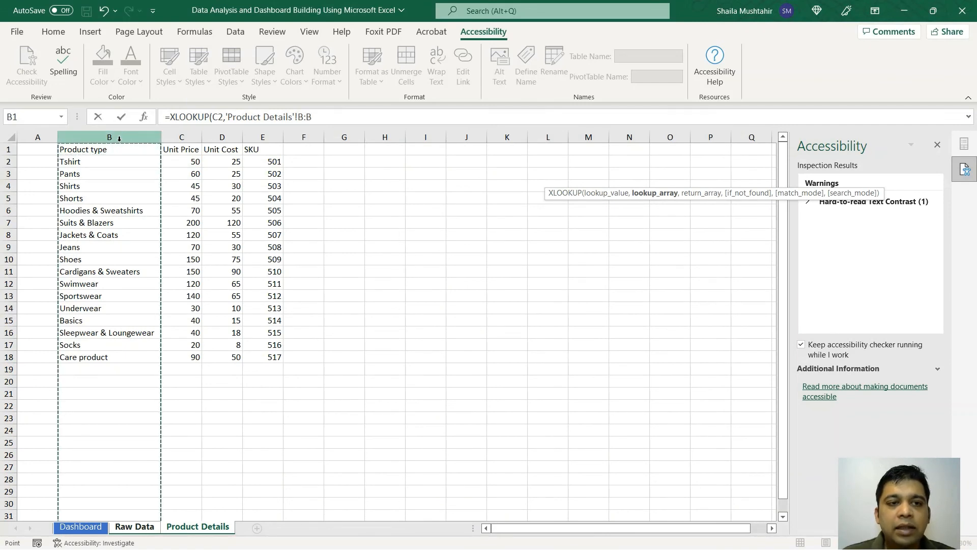
pyautogui.write(',')
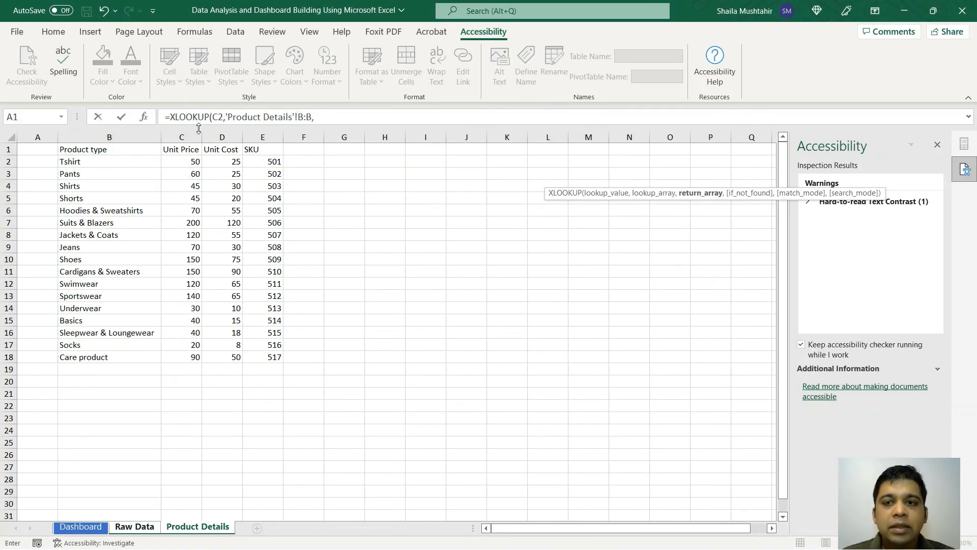
pyautogui.click(222, 135)
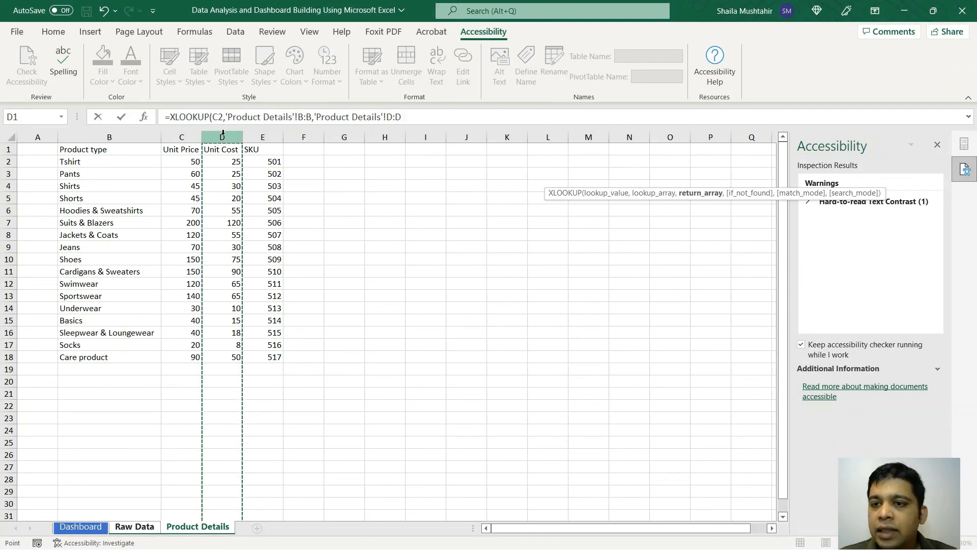
# - Complete the XLOOKUP formula with 0 as the if-not-found value and 0 as the match mode
pyautogui.write(',')
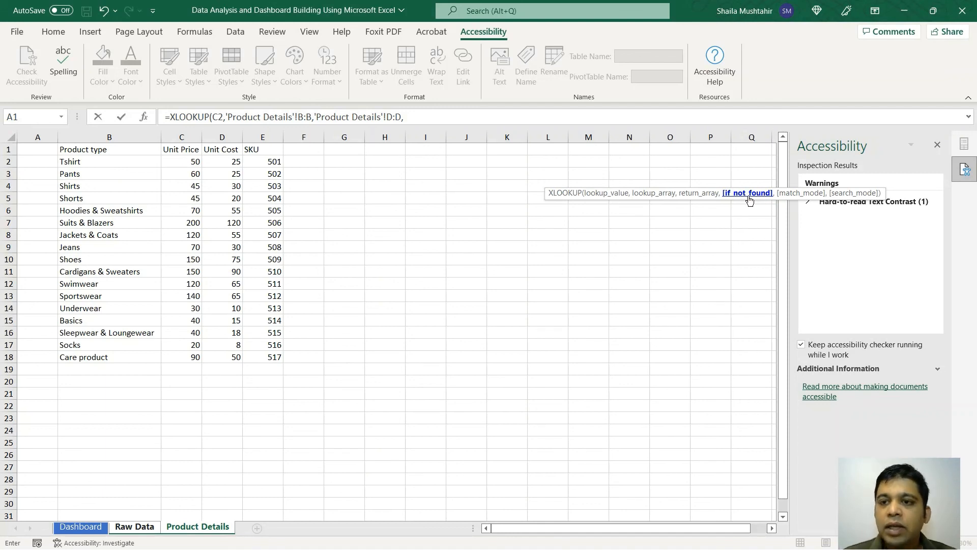
pyautogui.write('0,')
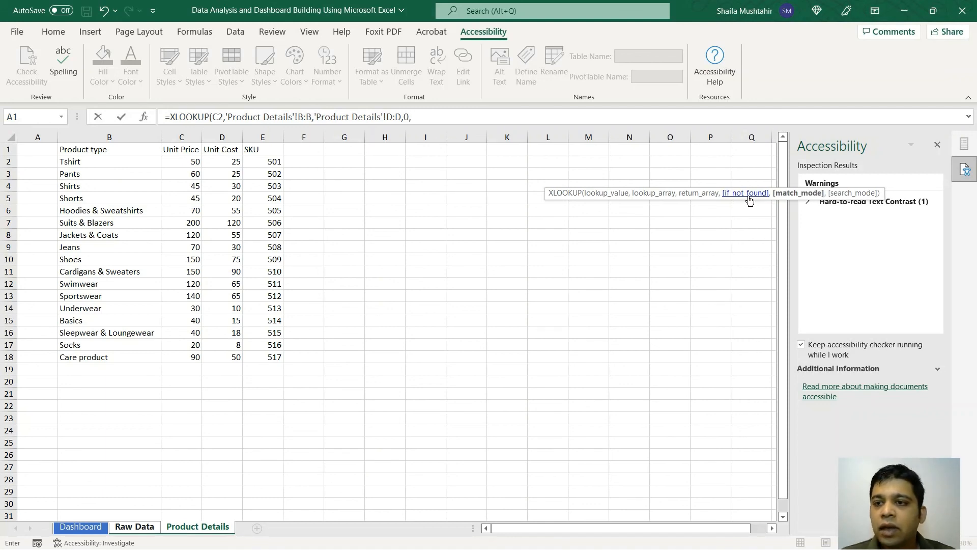
pyautogui.write('0')
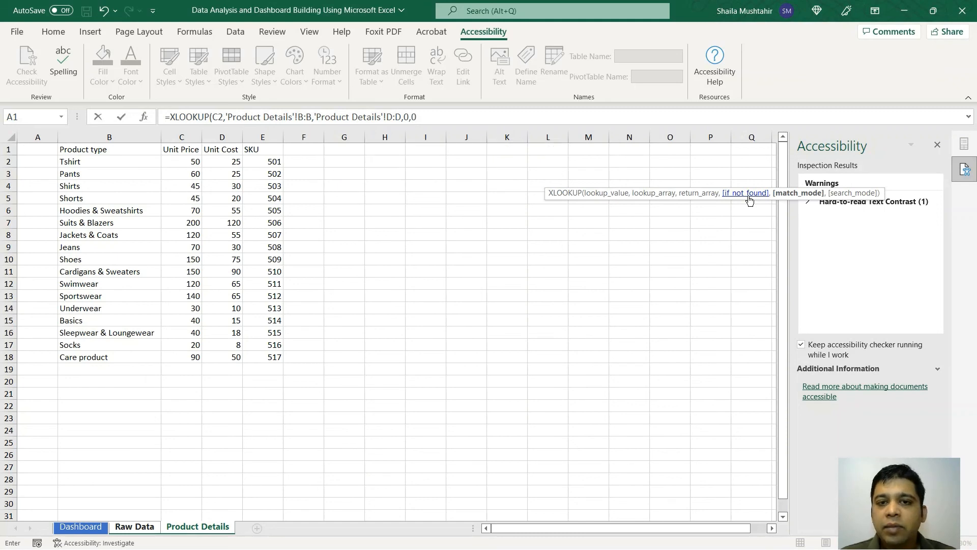
pyautogui.write(')')
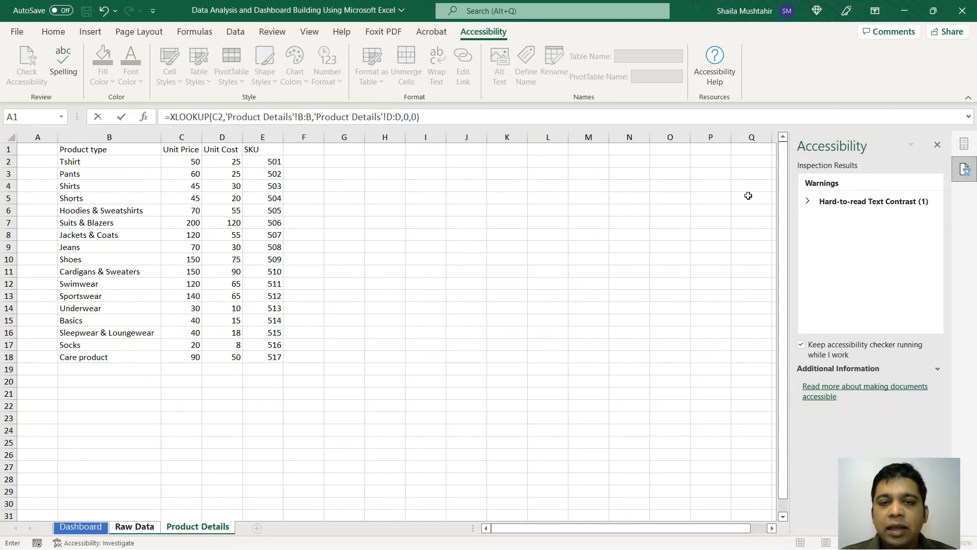
pyautogui.press('Return')
# - Fill the XLOOKUP formula from H2 down the whole Unit Cost column, check H11, and return to the Dashboard sheet
pyautogui.click(599, 177)
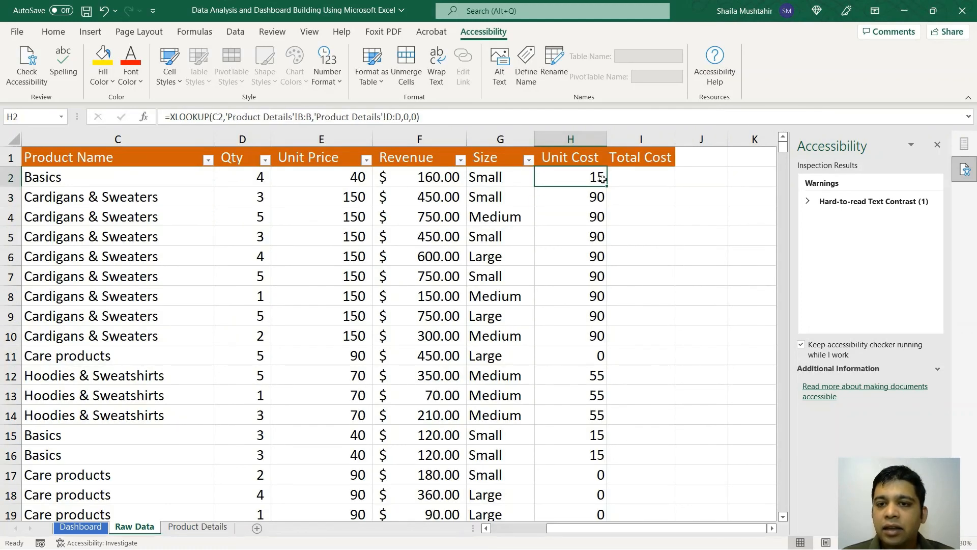
pyautogui.doubleClick(602, 179)
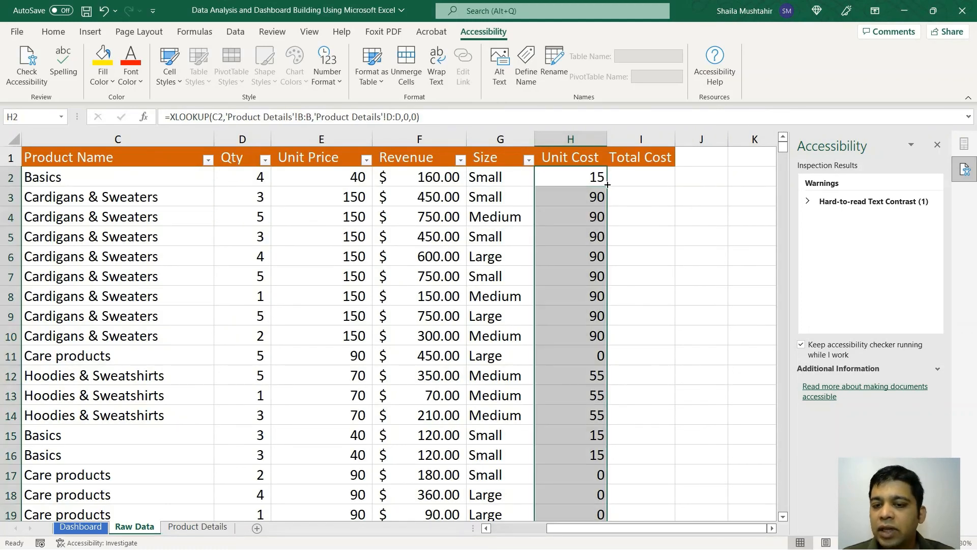
pyautogui.click(584, 352)
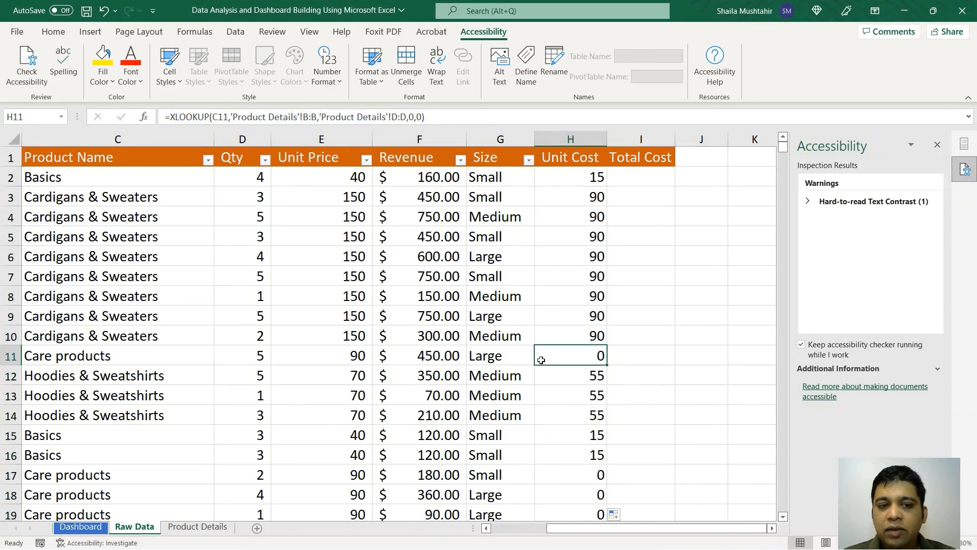
pyautogui.hotkey('ctrl', 'pageup')
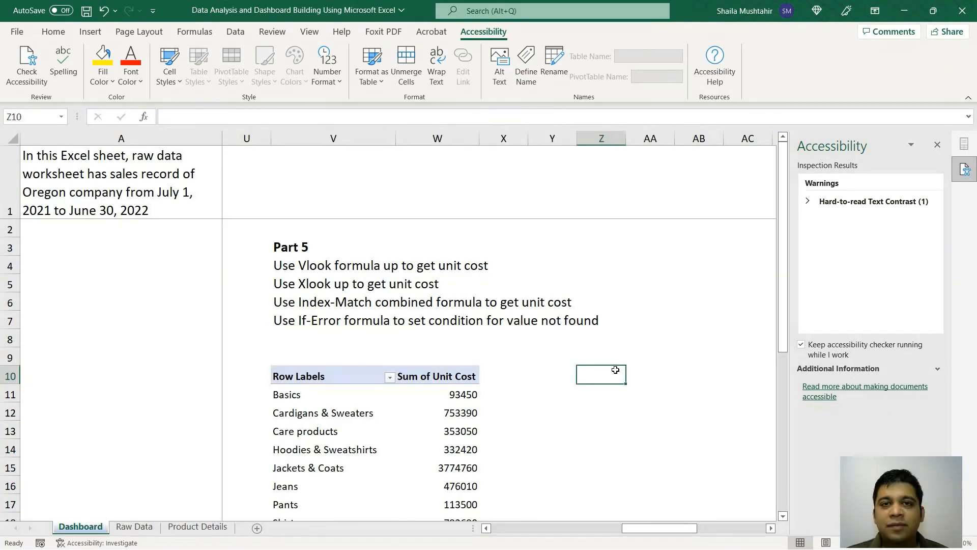